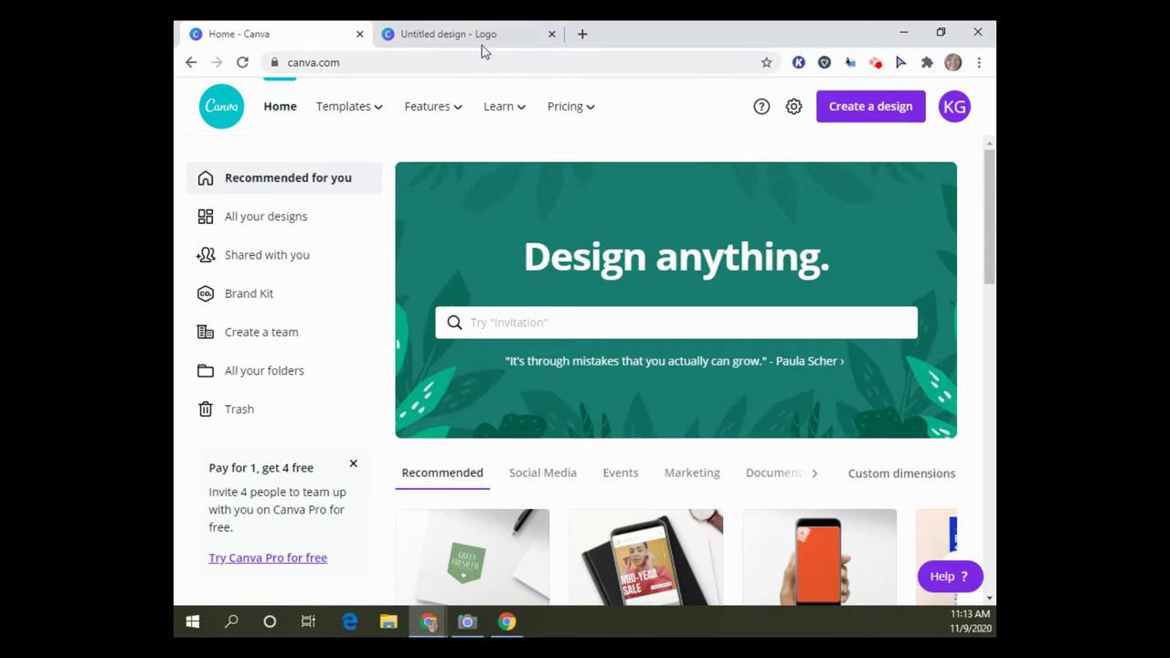
# Show All your designs and look through saved designs like attendance, Check-in and SMASH
pyautogui.click(285, 219)
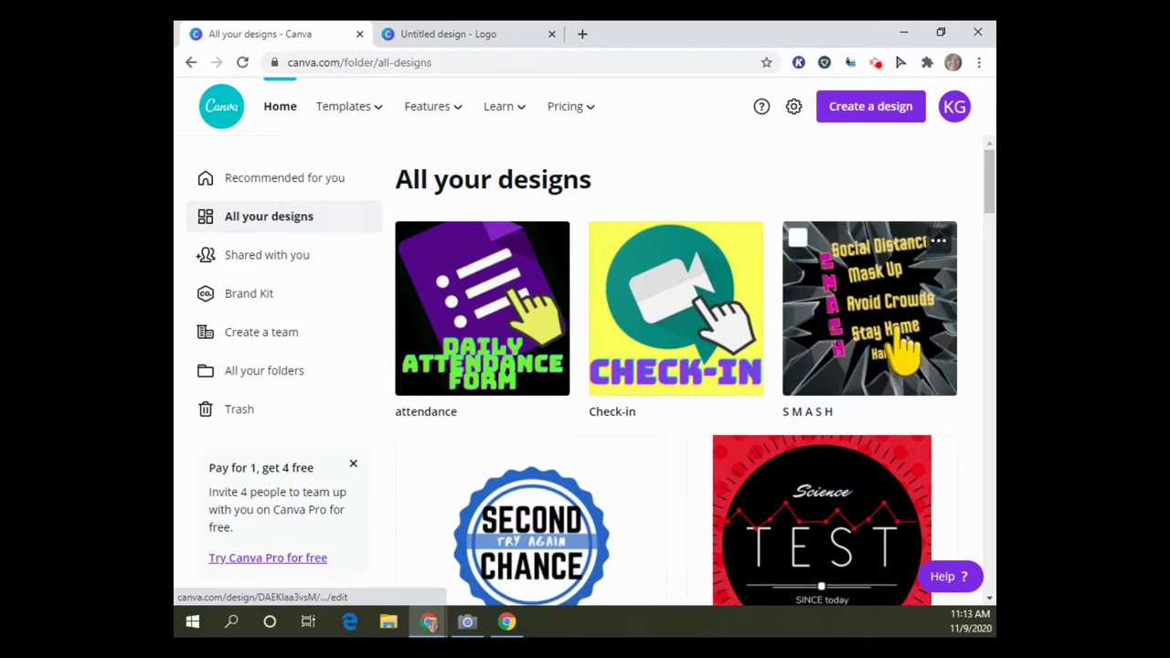
pyautogui.scroll(-2, 776, 498)
pyautogui.scroll(-2, 549, 479)
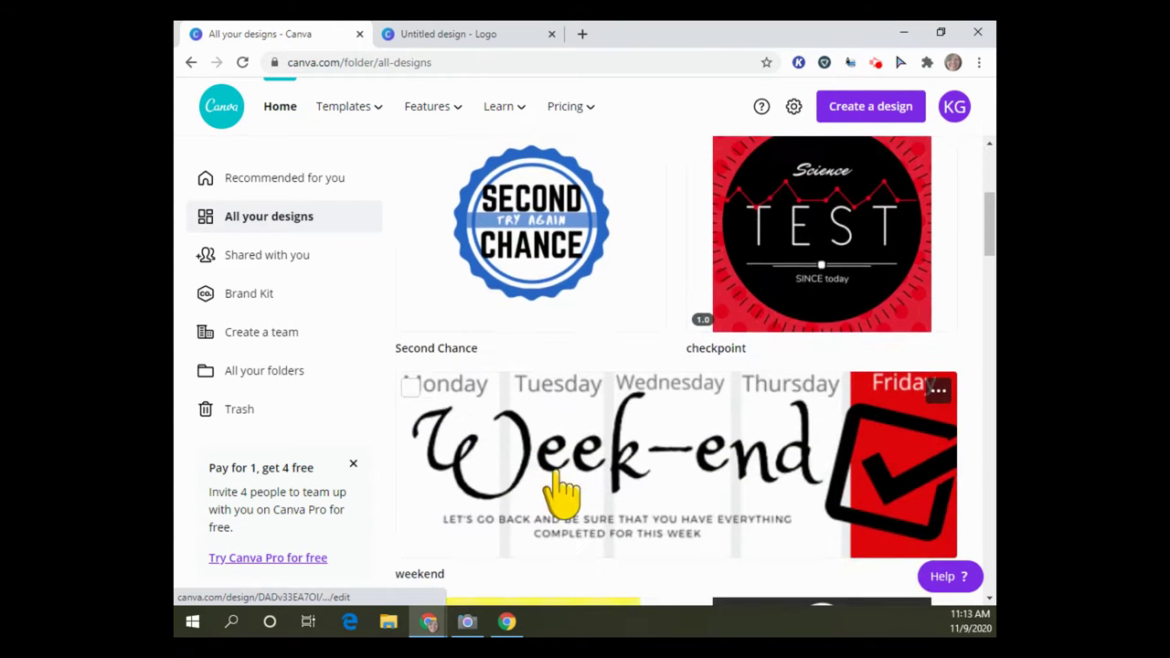
pyautogui.scroll(-3, 862, 478)
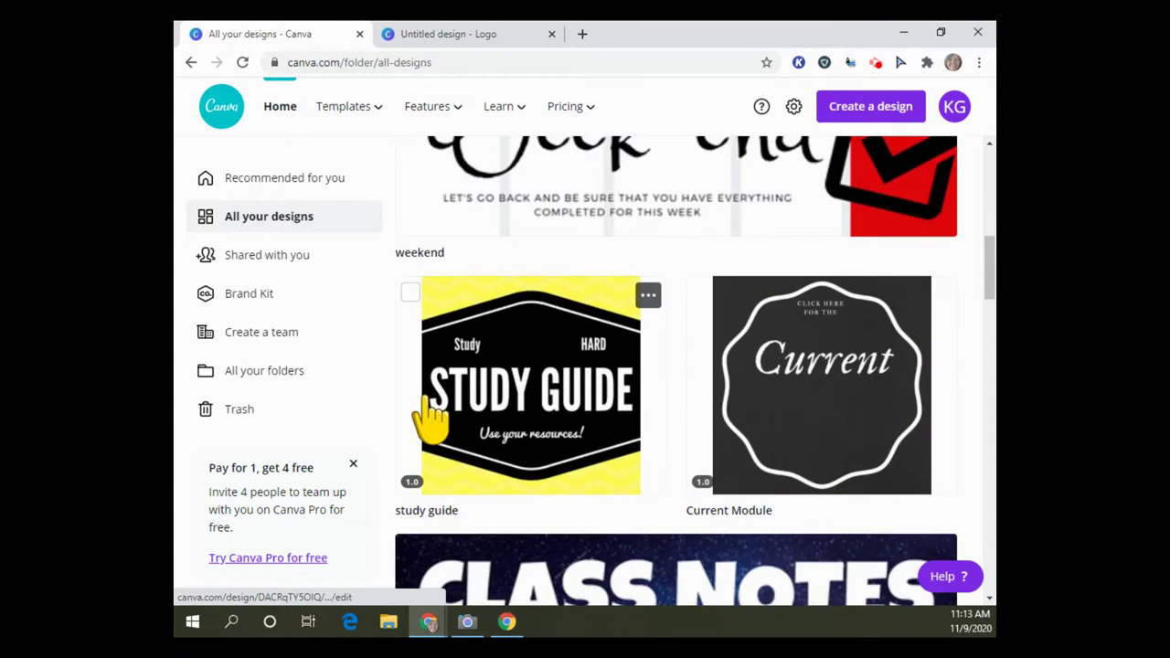
pyautogui.scroll(-5, 804, 431)
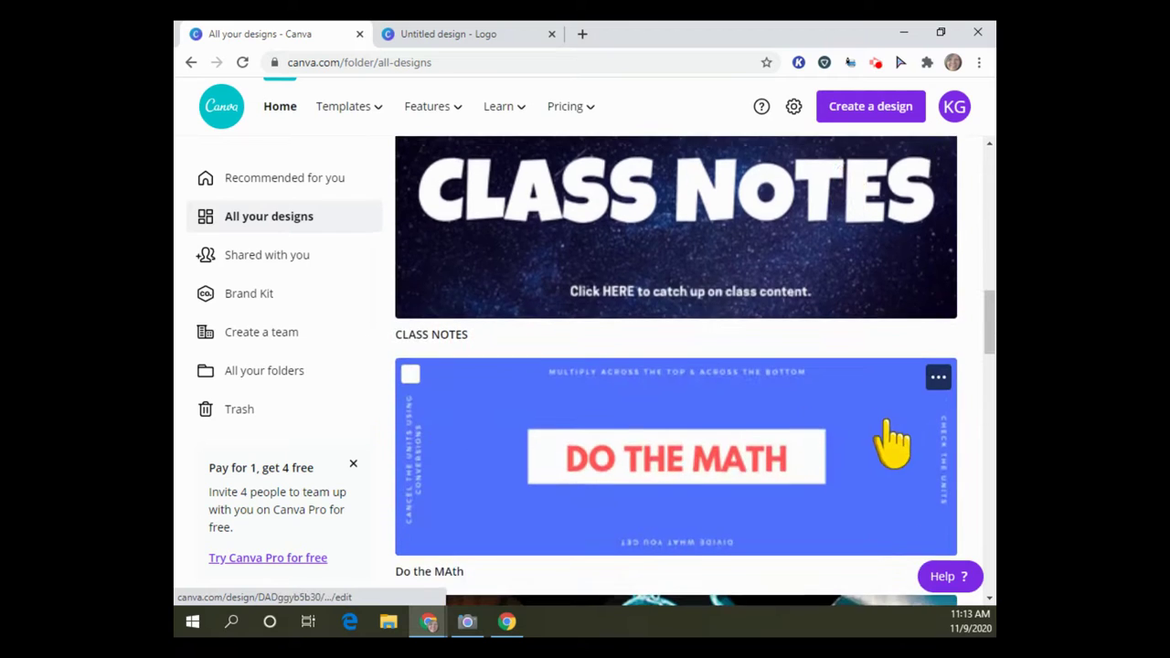
pyautogui.scroll(-5, 892, 443)
pyautogui.scroll(-3, 892, 443)
pyautogui.scroll(20, 891, 444)
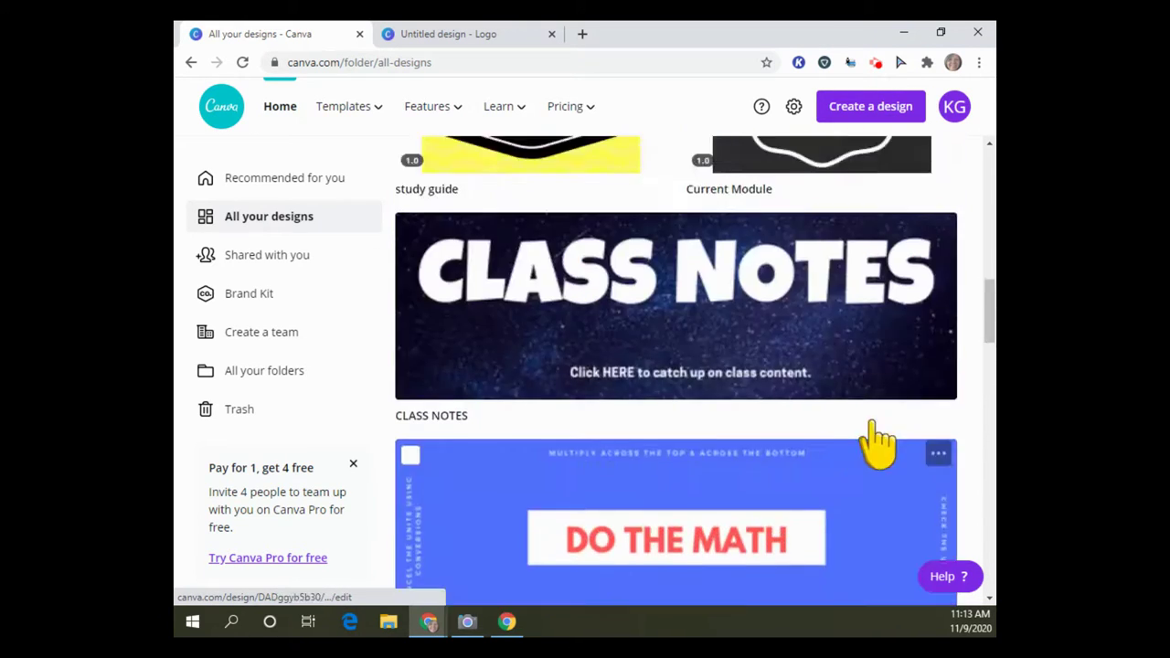
pyautogui.scroll(2, 839, 444)
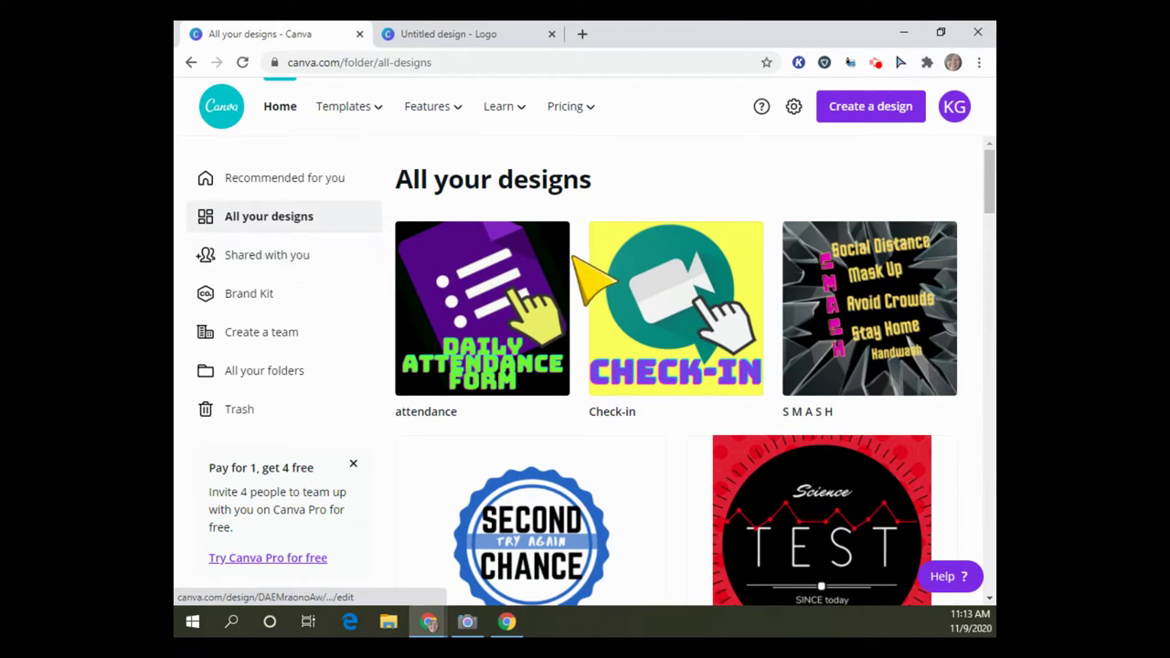
# Create a new blank Logo design from the Create a design list
pyautogui.click(870, 108)
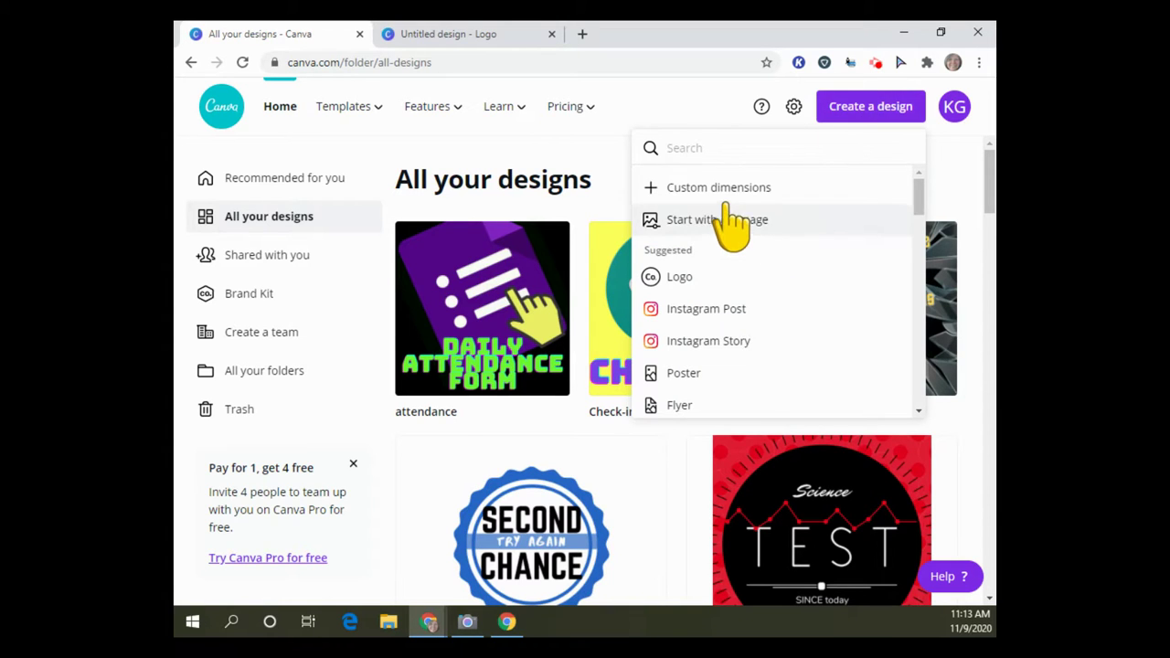
pyautogui.scroll(-2, 723, 229)
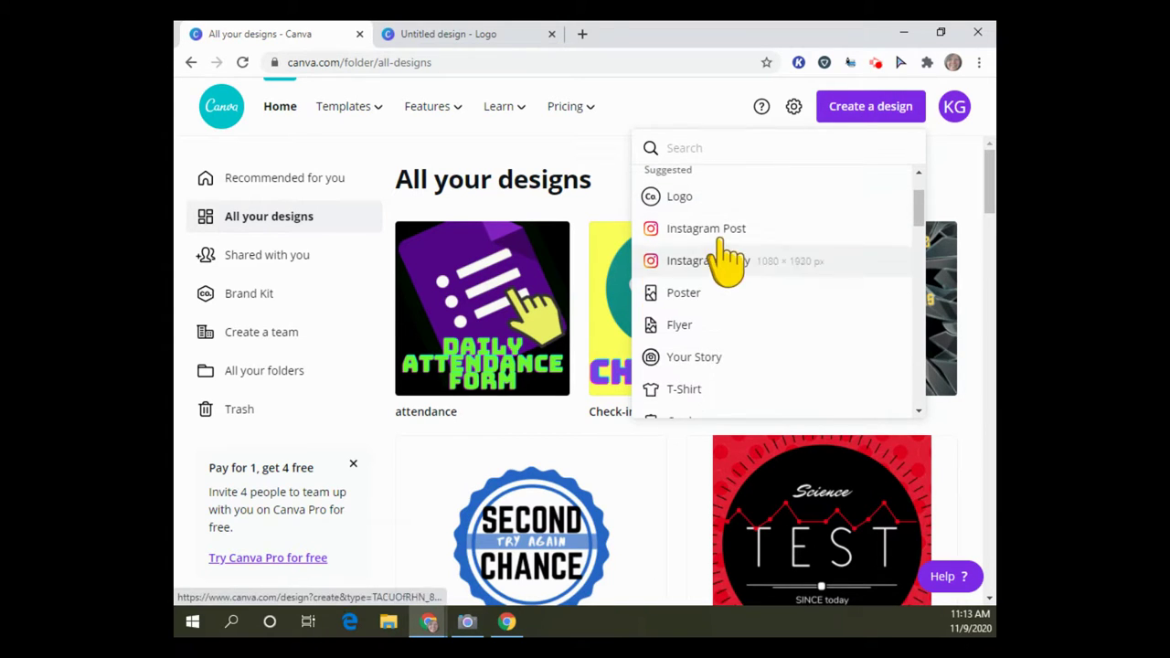
pyautogui.scroll(-4, 697, 338)
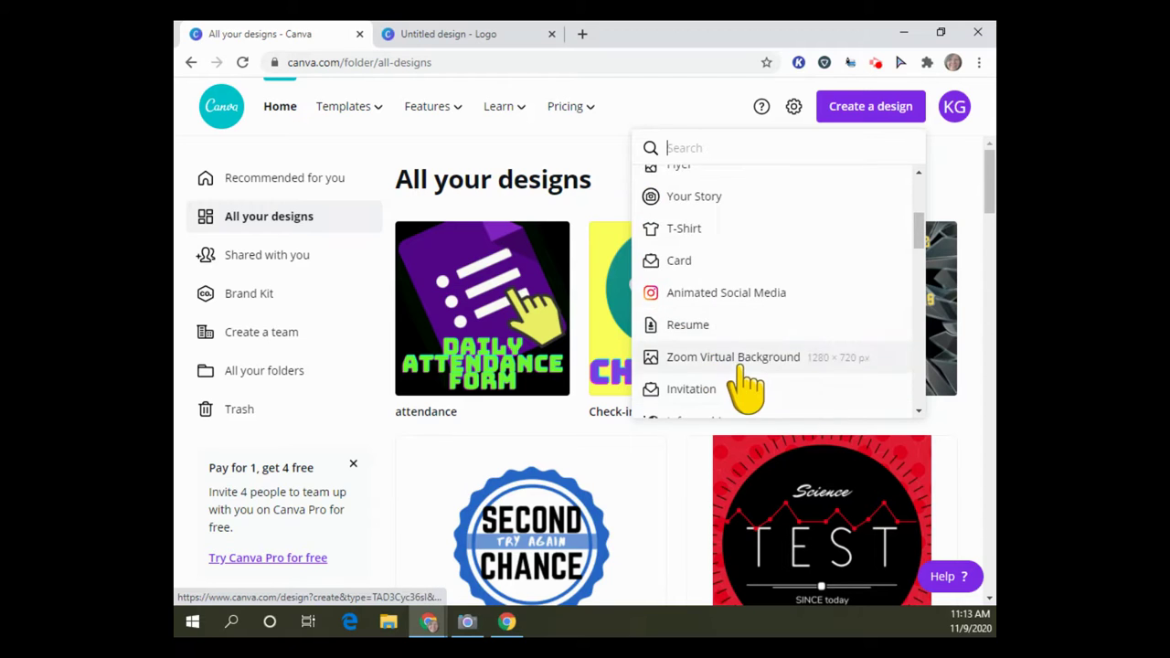
pyautogui.scroll(6, 737, 375)
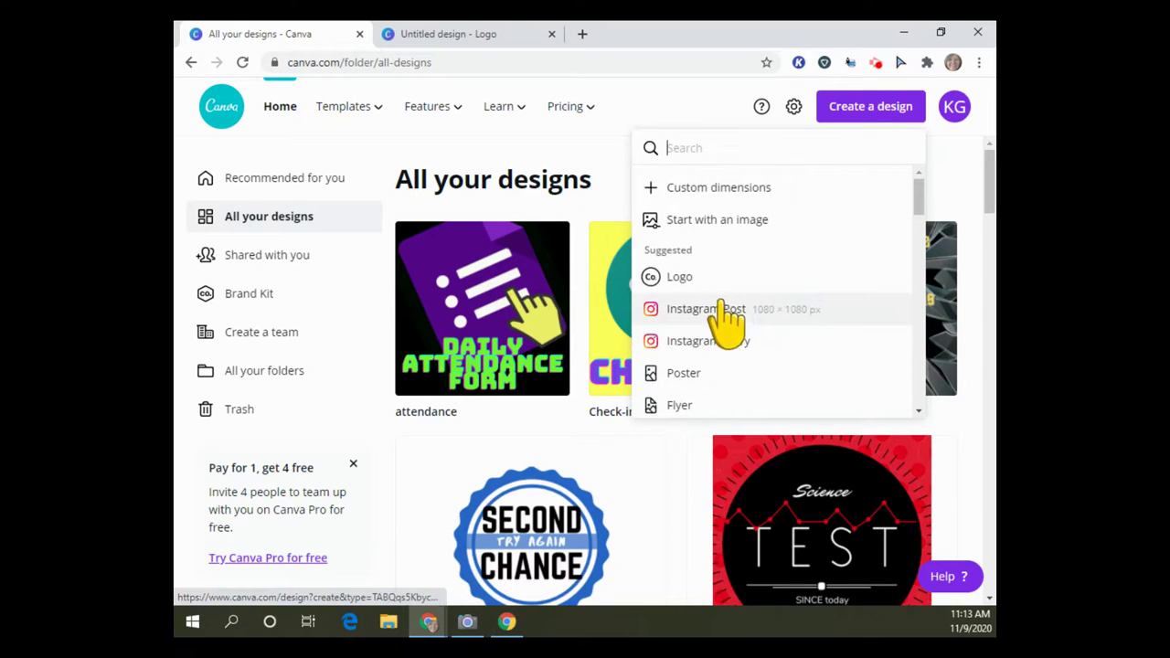
pyautogui.click(688, 281)
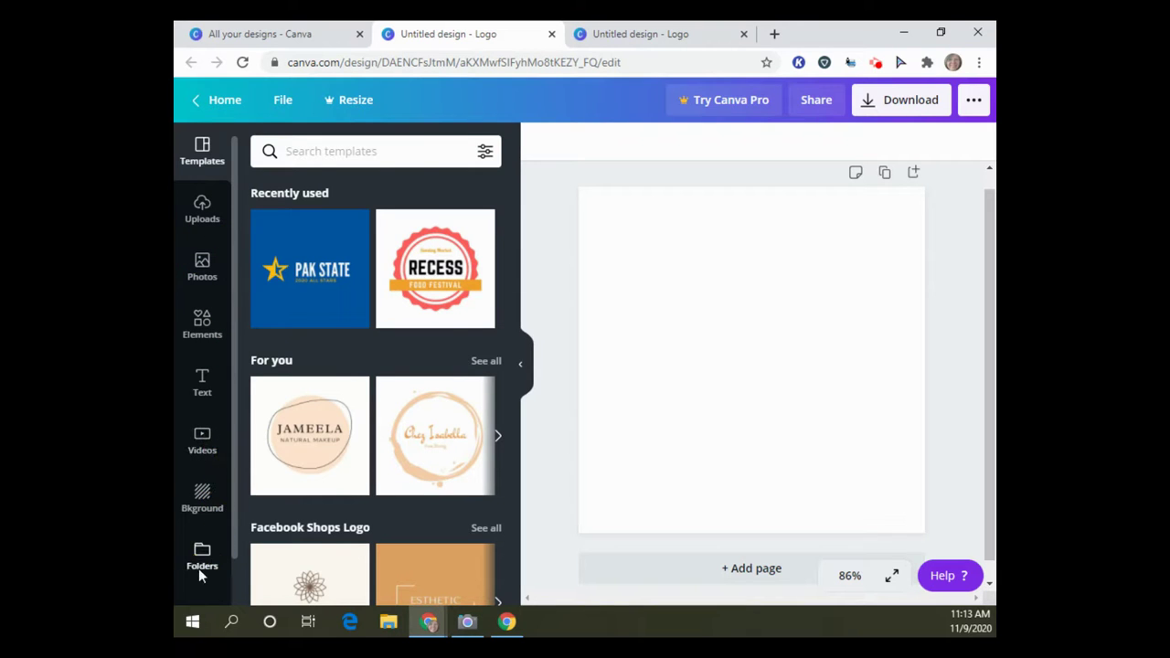
# Apply the pale teal-and-peach bokeh photo background to the logo page
pyautogui.click(202, 499)
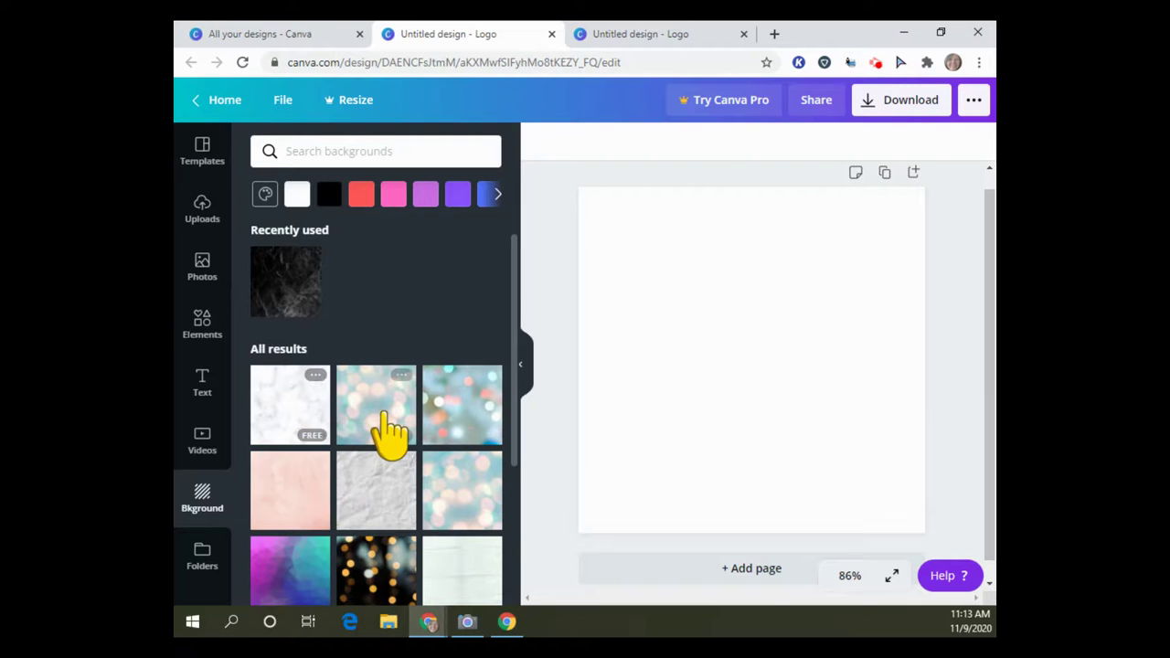
pyautogui.scroll(-5, 480, 501)
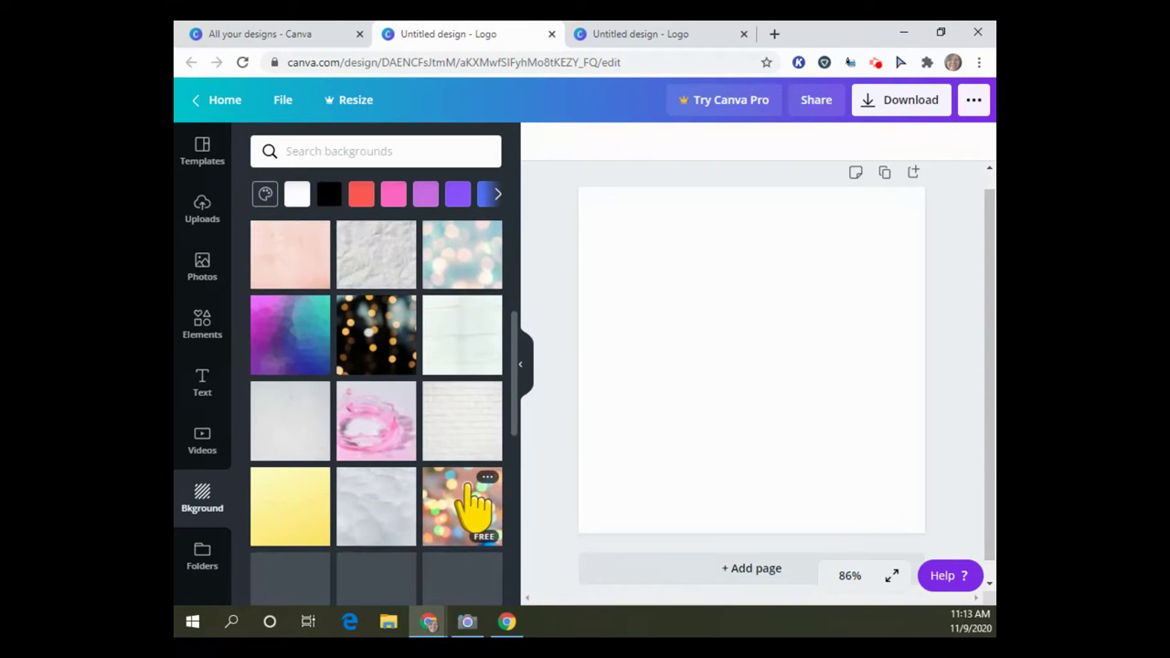
pyautogui.scroll(-3, 480, 471)
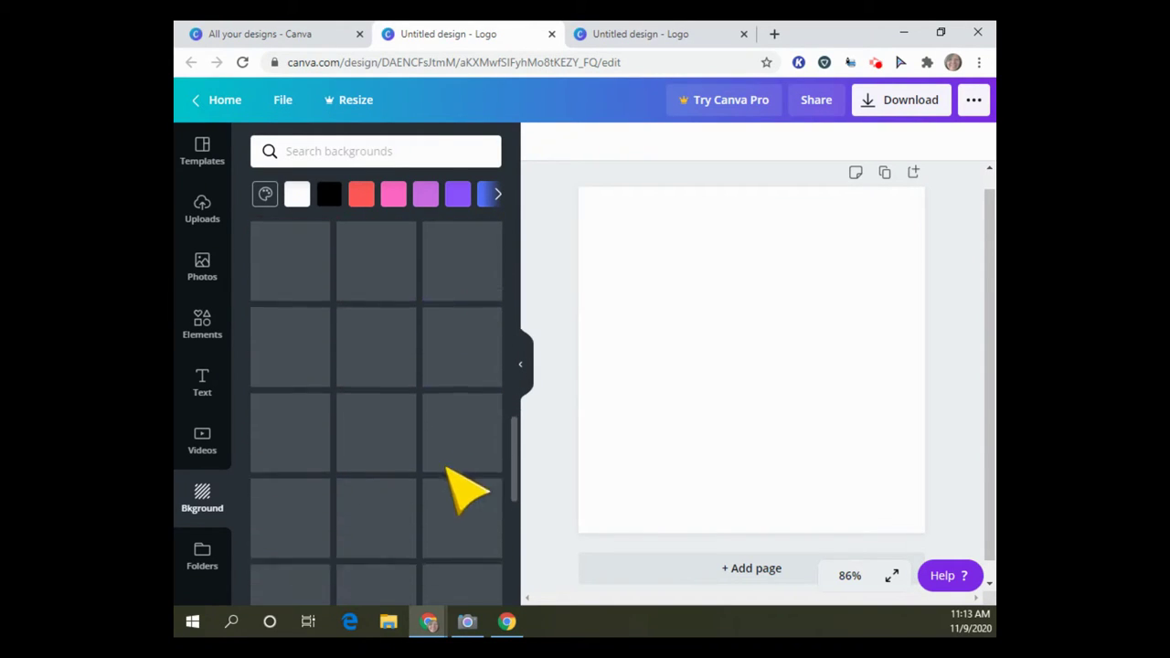
pyautogui.scroll(1, 410, 448)
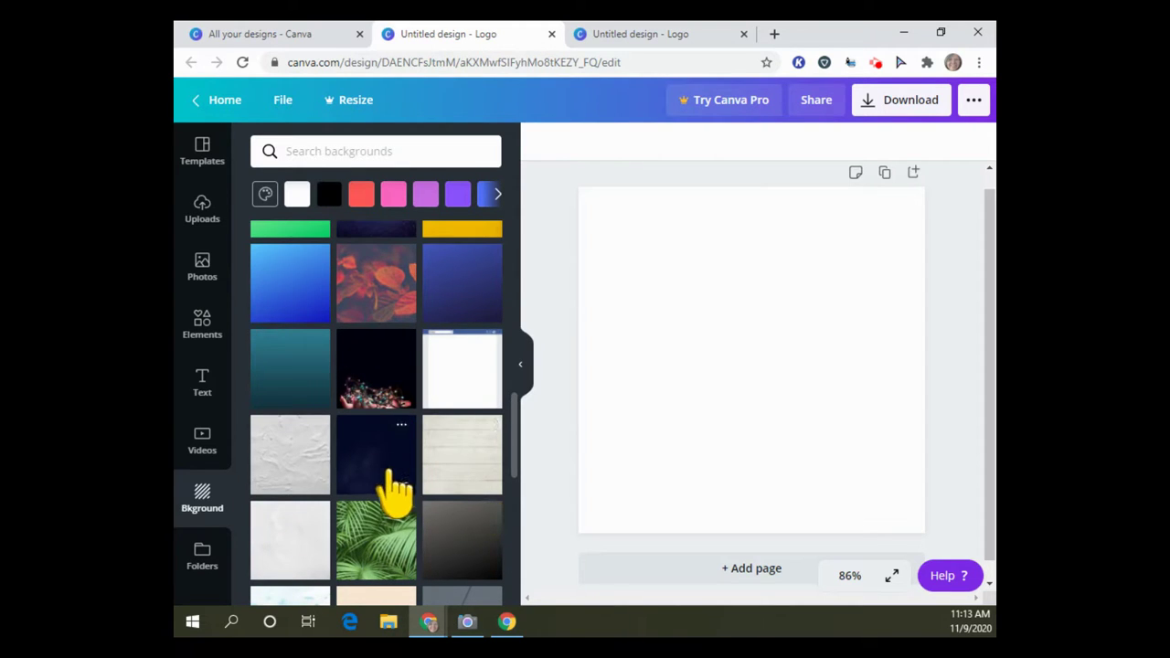
pyautogui.scroll(-3, 465, 562)
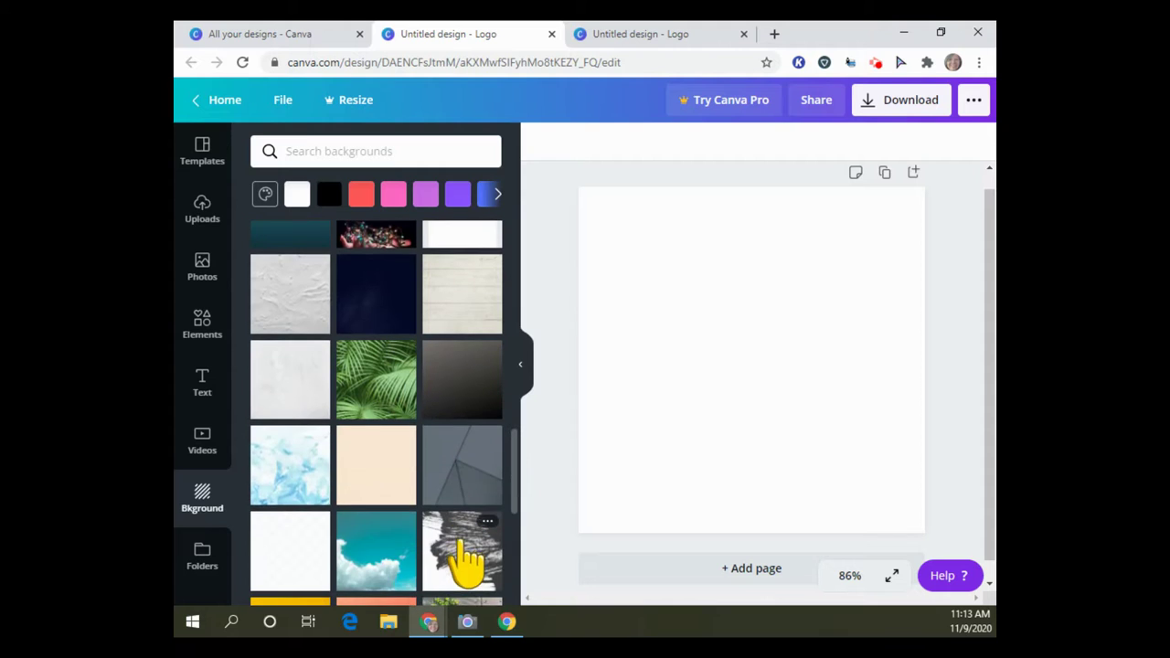
pyautogui.scroll(-5, 461, 558)
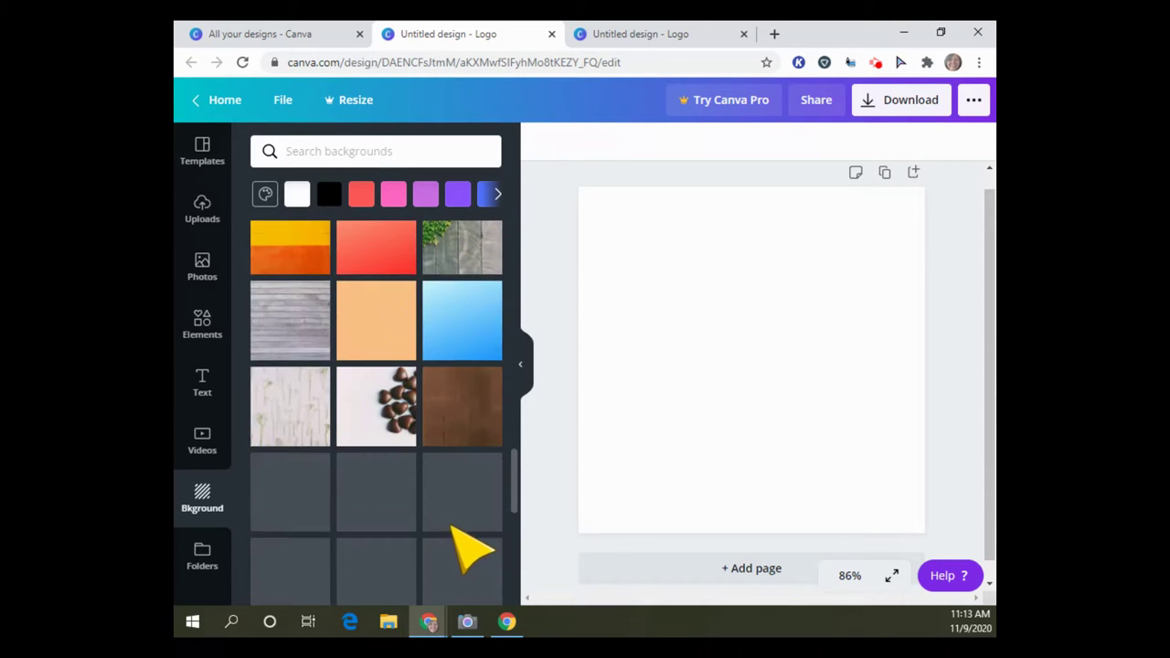
pyautogui.scroll(-4, 468, 551)
pyautogui.scroll(-2, 445, 380)
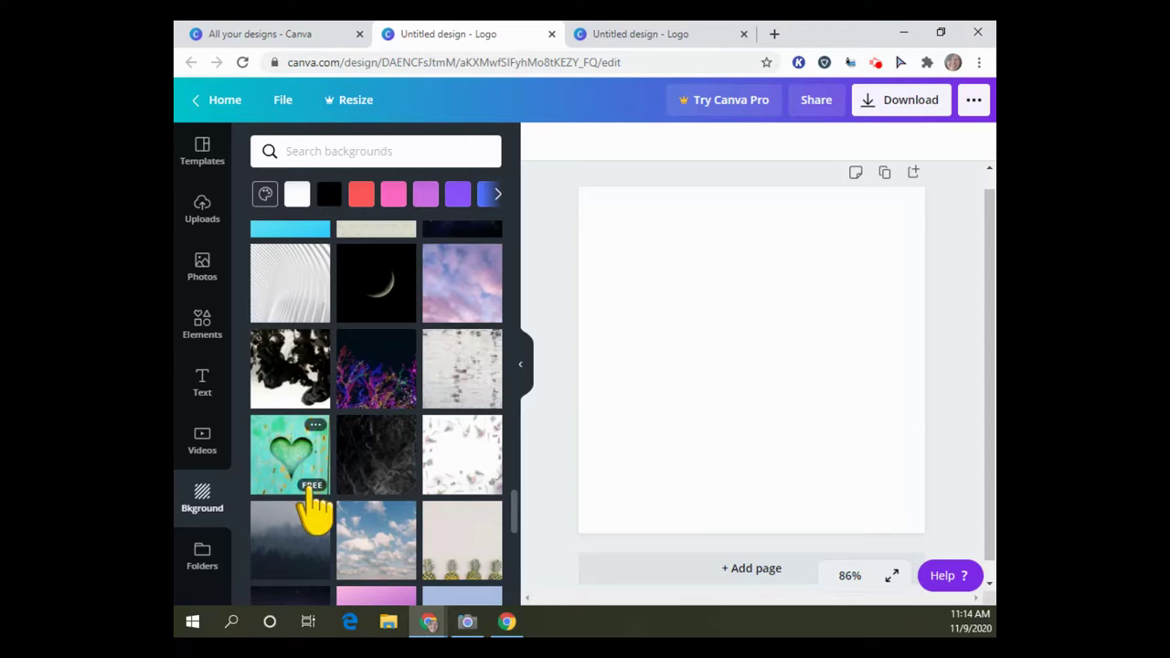
pyautogui.scroll(15, 430, 483)
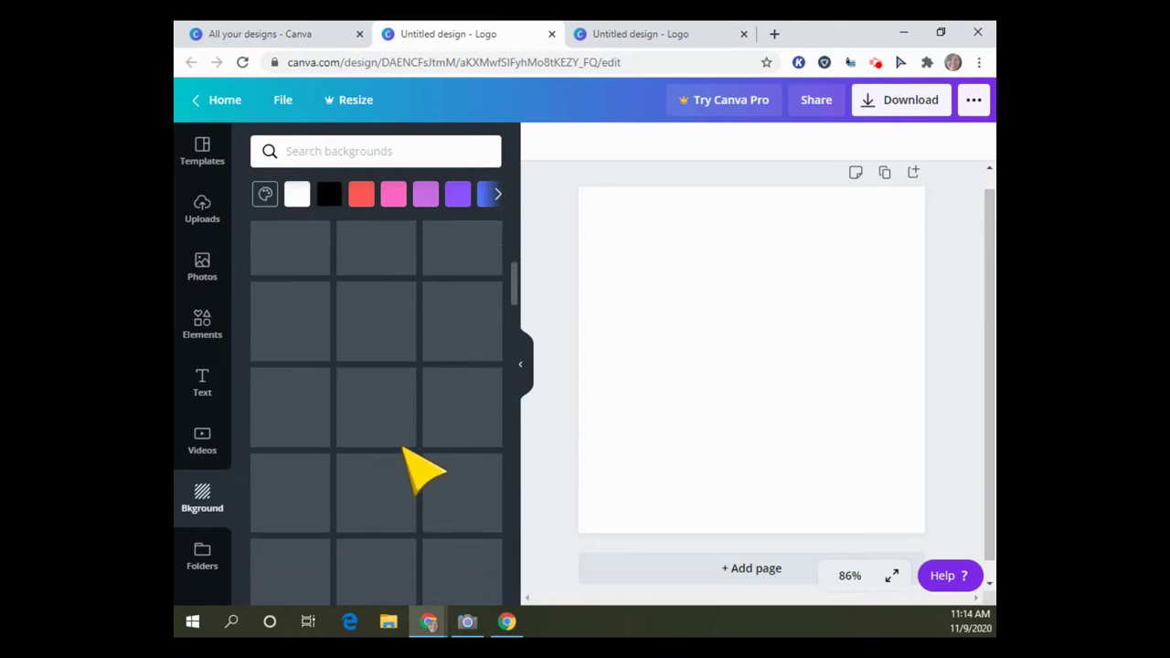
pyautogui.scroll(-1, 370, 343)
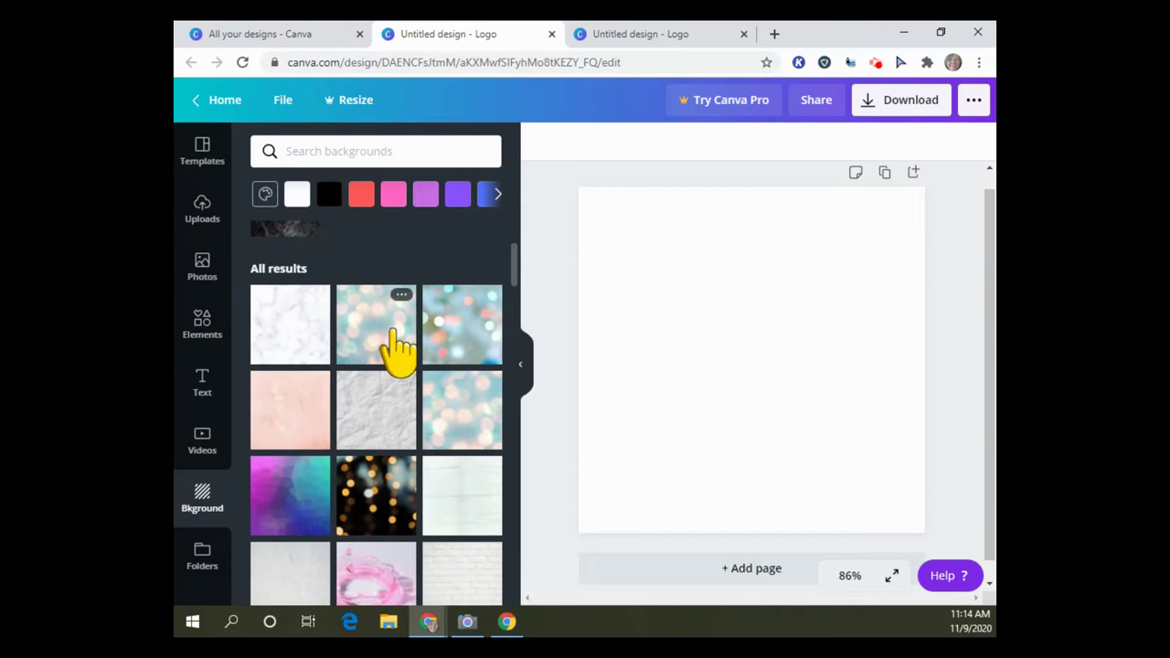
pyautogui.click(397, 345)
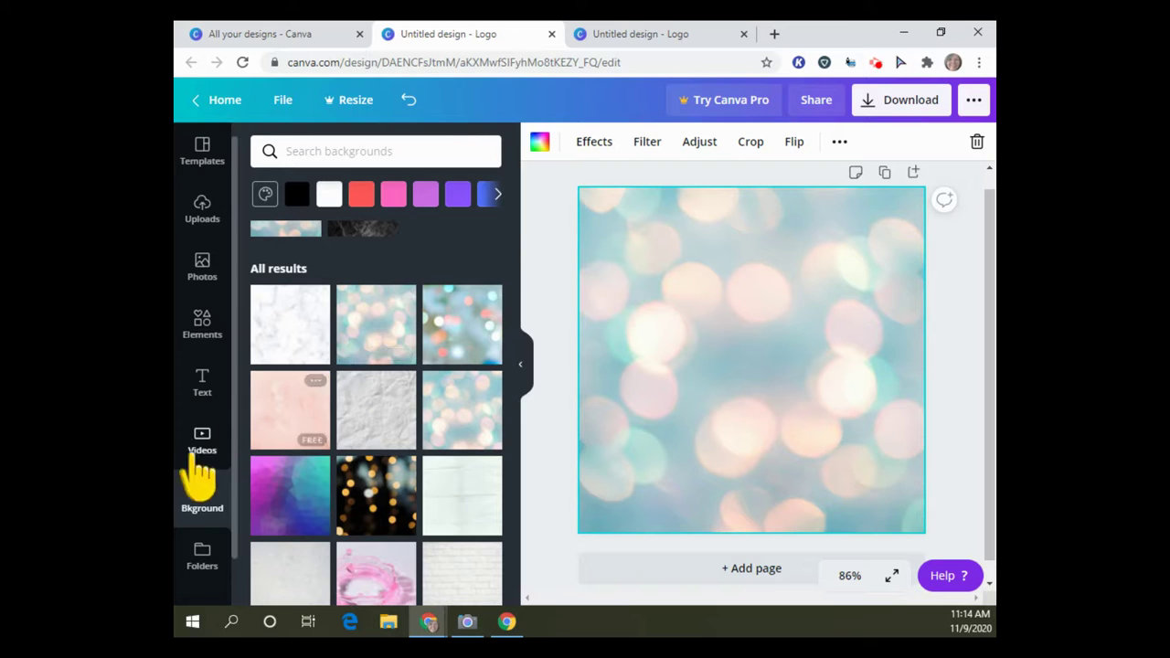
pyautogui.click(196, 331)
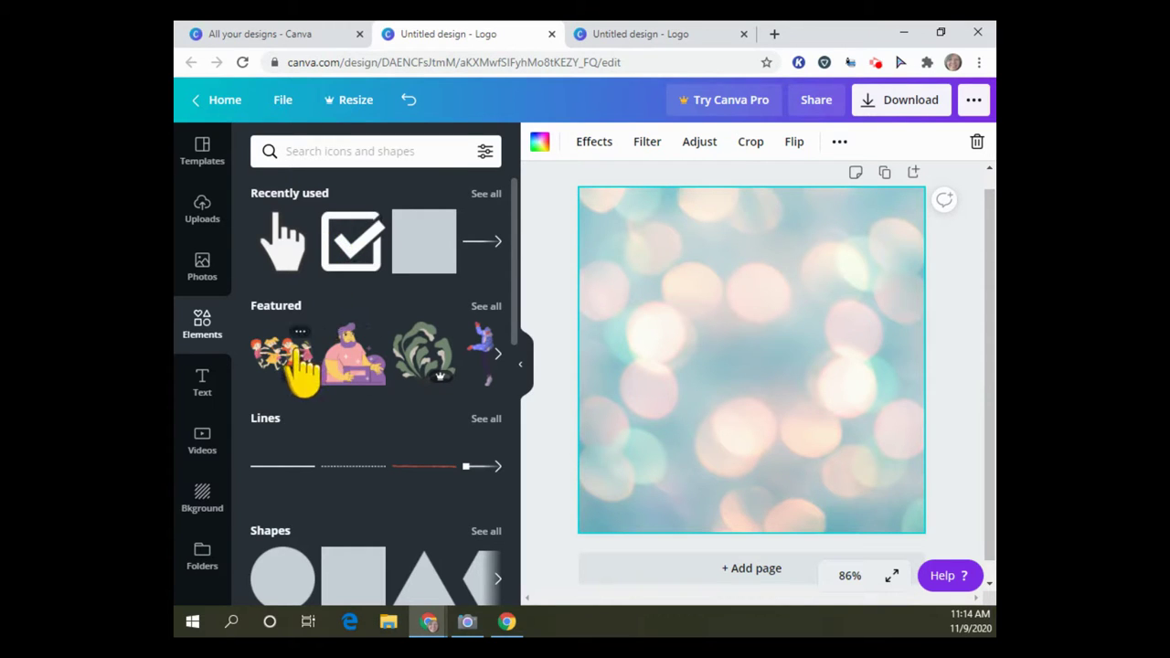
# Add the pointing-hand graphic, tilt it about 45° and move it right
pyautogui.click(291, 247)
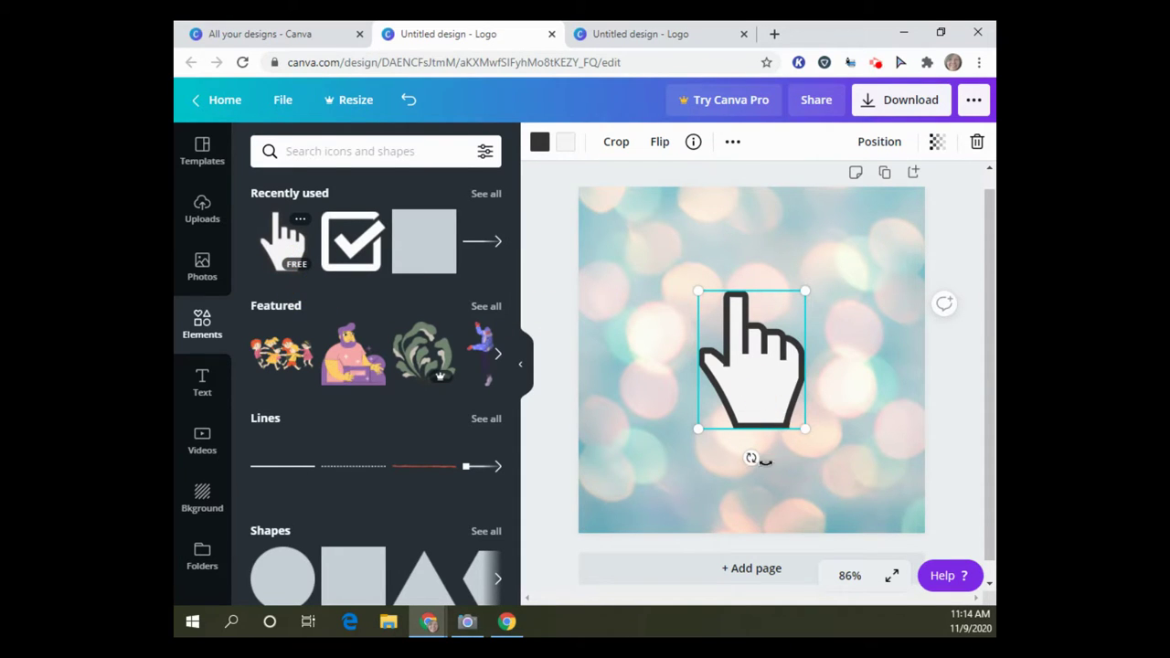
pyautogui.moveTo(778, 464); pyautogui.dragTo(836, 466)
pyautogui.moveTo(802, 387); pyautogui.dragTo(896, 389)
# Browse further sticker options in the Elements library
pyautogui.scroll(-3, 407, 368)
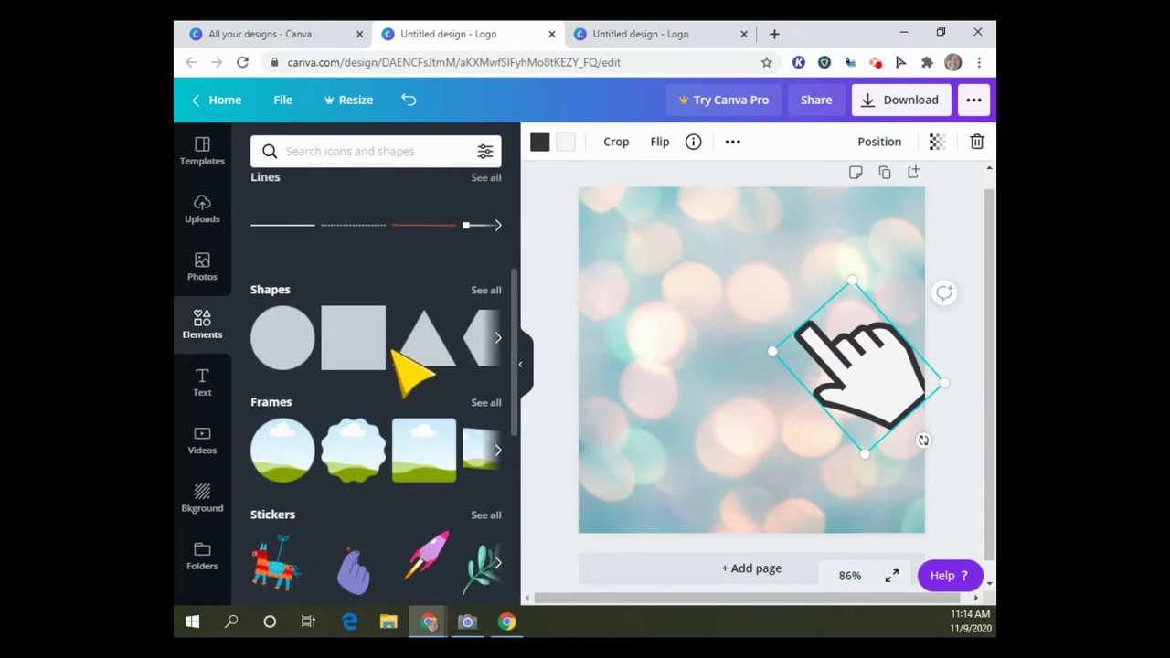
pyautogui.scroll(-1, 407, 365)
pyautogui.scroll(-2, 416, 365)
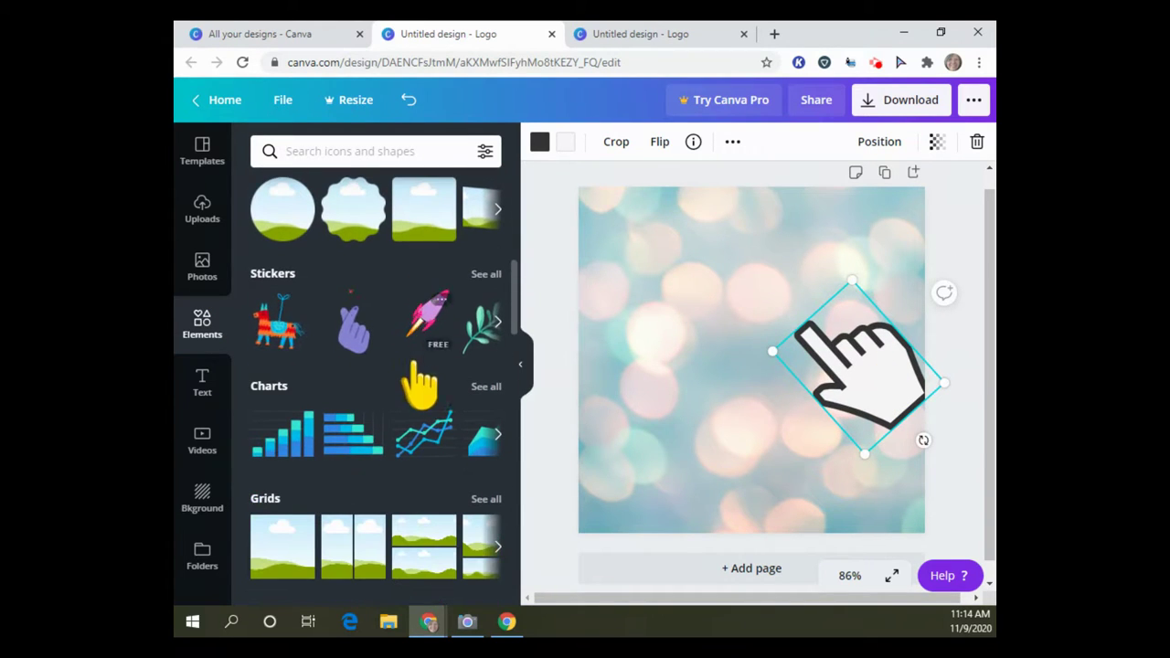
pyautogui.click(498, 325)
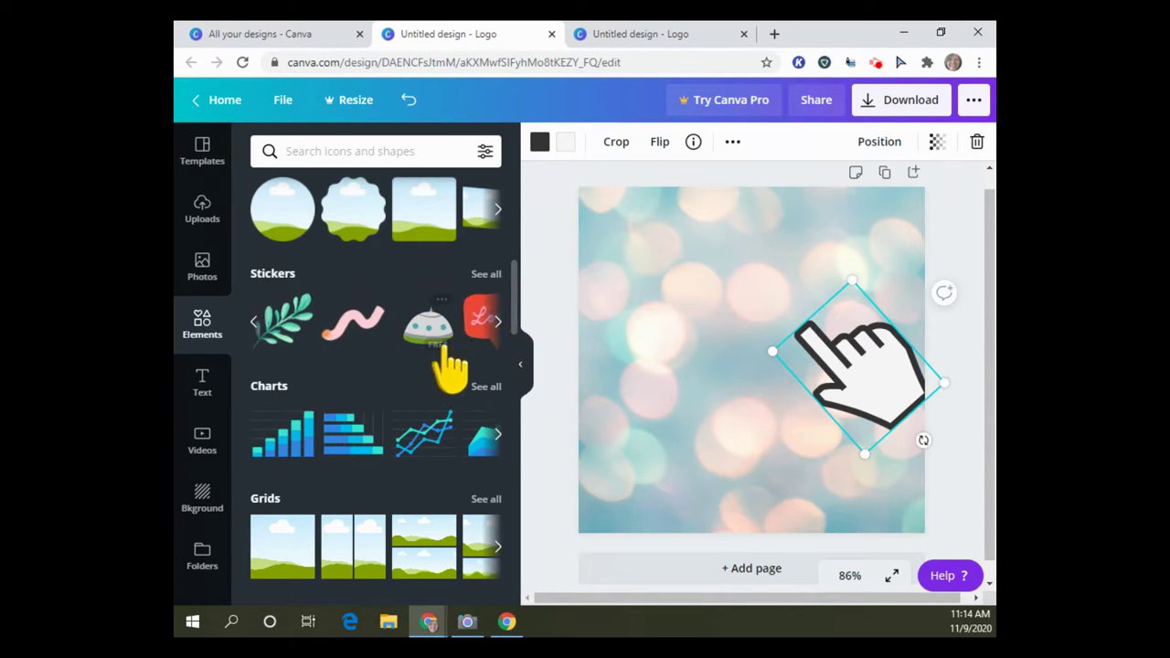
pyautogui.click(499, 325)
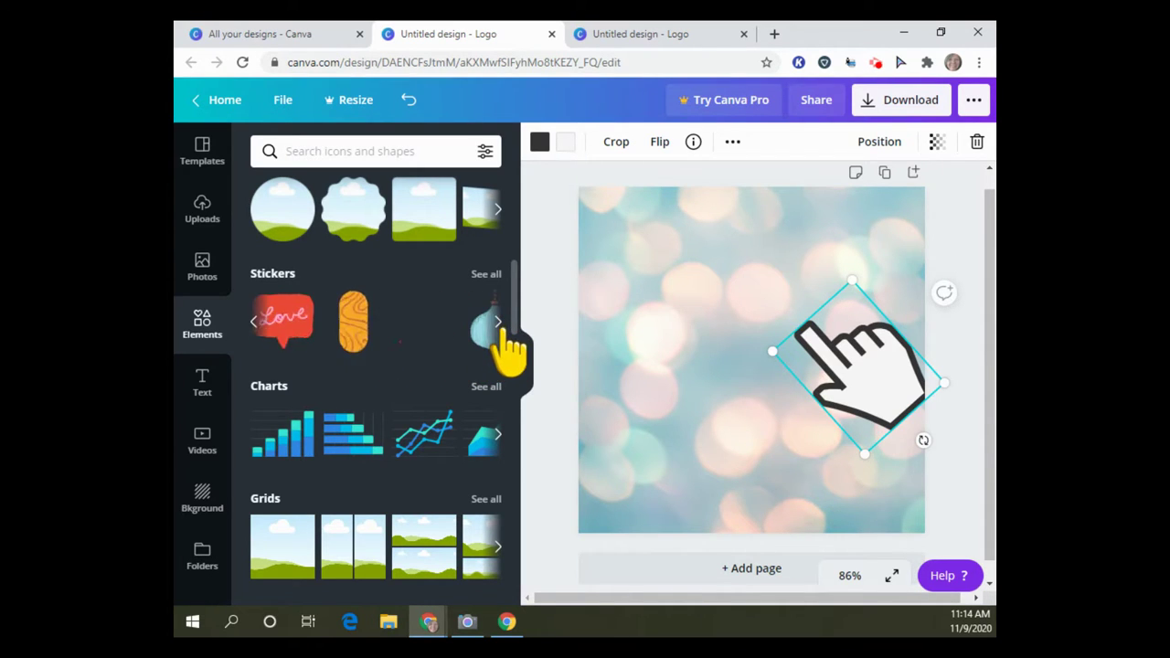
pyautogui.scroll(-4, 467, 439)
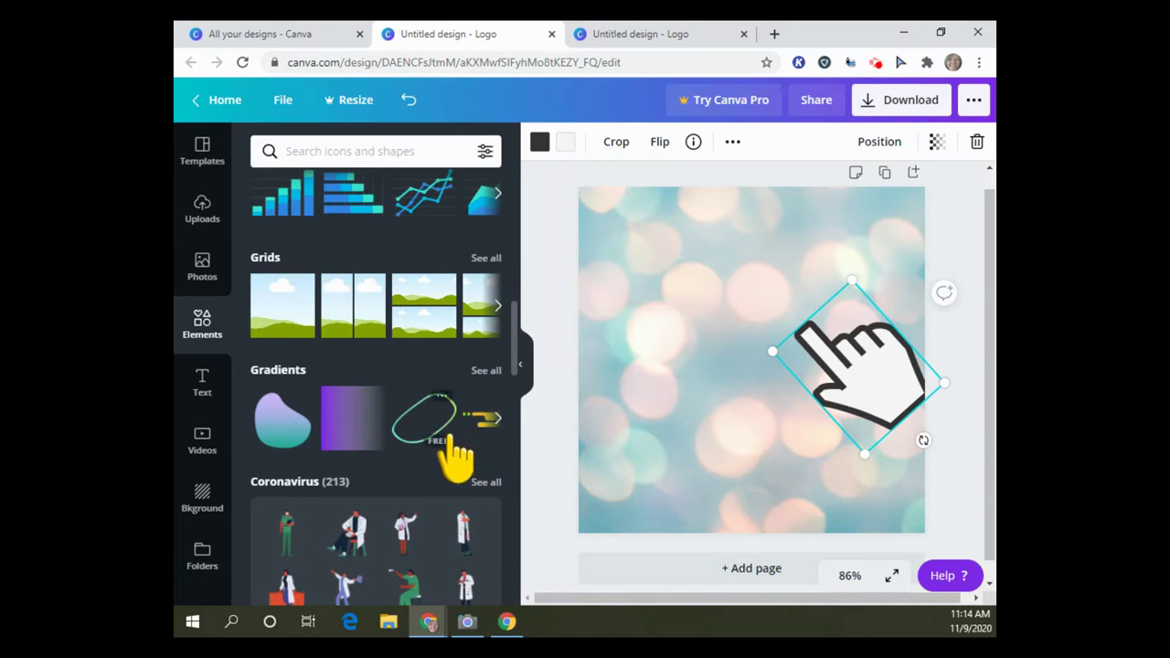
pyautogui.scroll(-2, 457, 453)
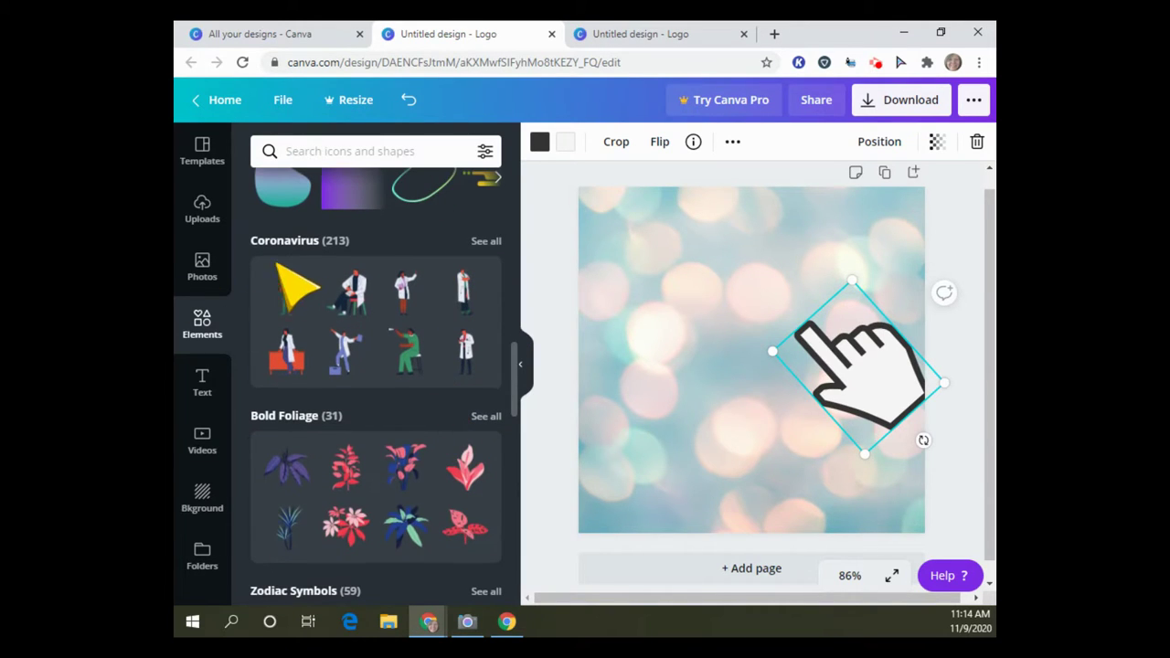
pyautogui.scroll(-10, 357, 311)
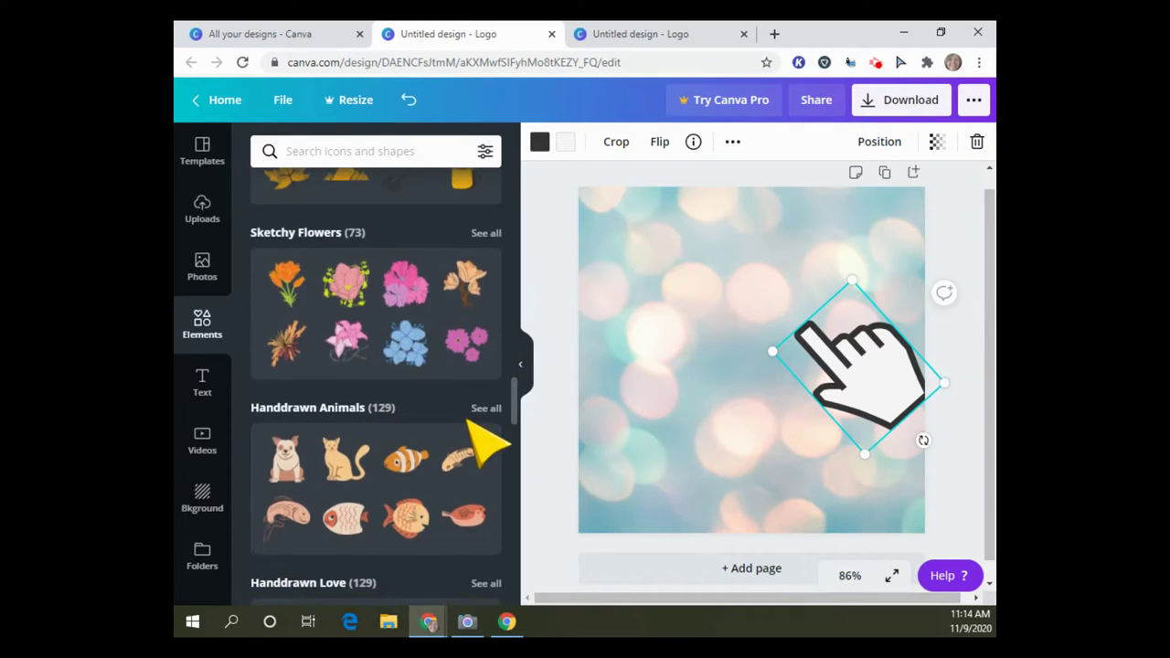
pyautogui.scroll(-4, 477, 436)
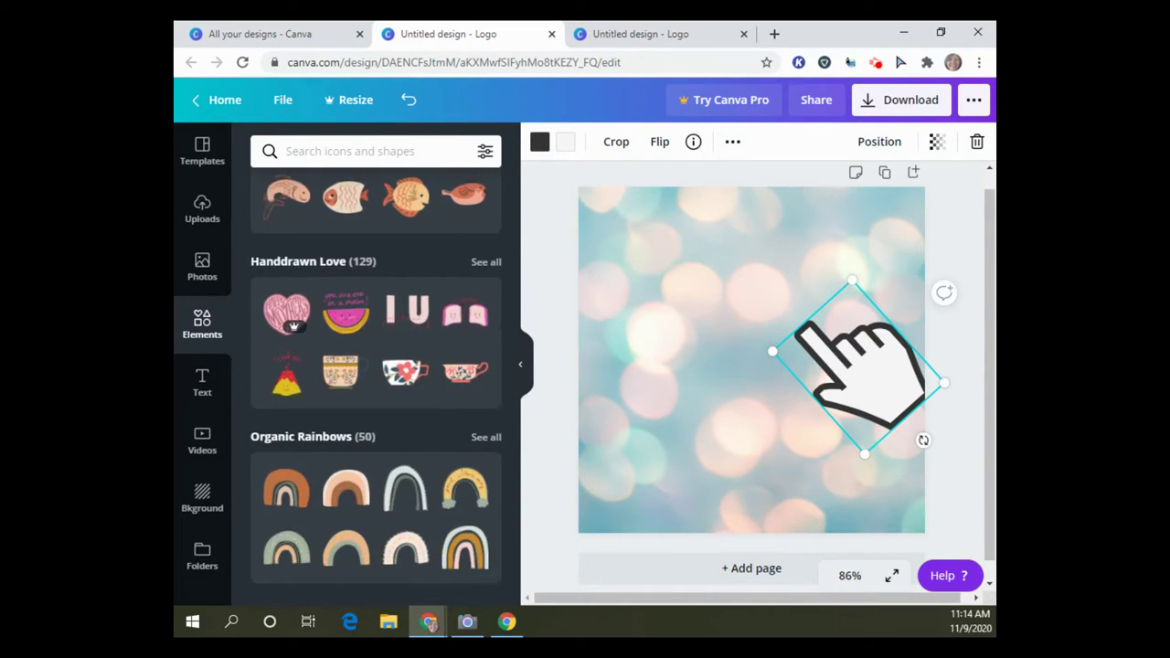
pyautogui.scroll(-2, 400, 468)
# Add the uploaded red head logo, move it upper left and enlarge it to 325 × 325
pyautogui.click(203, 212)
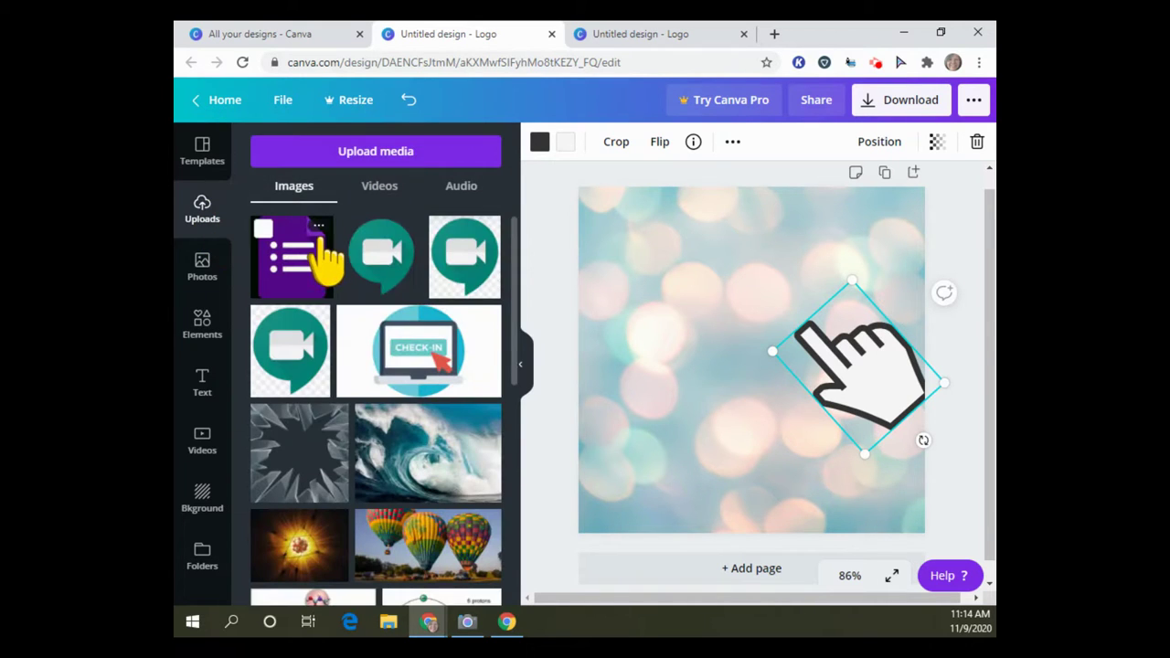
pyautogui.scroll(-2, 475, 420)
pyautogui.scroll(-4, 340, 430)
pyautogui.scroll(-4, 344, 434)
pyautogui.scroll(-4, 430, 418)
pyautogui.click(459, 404)
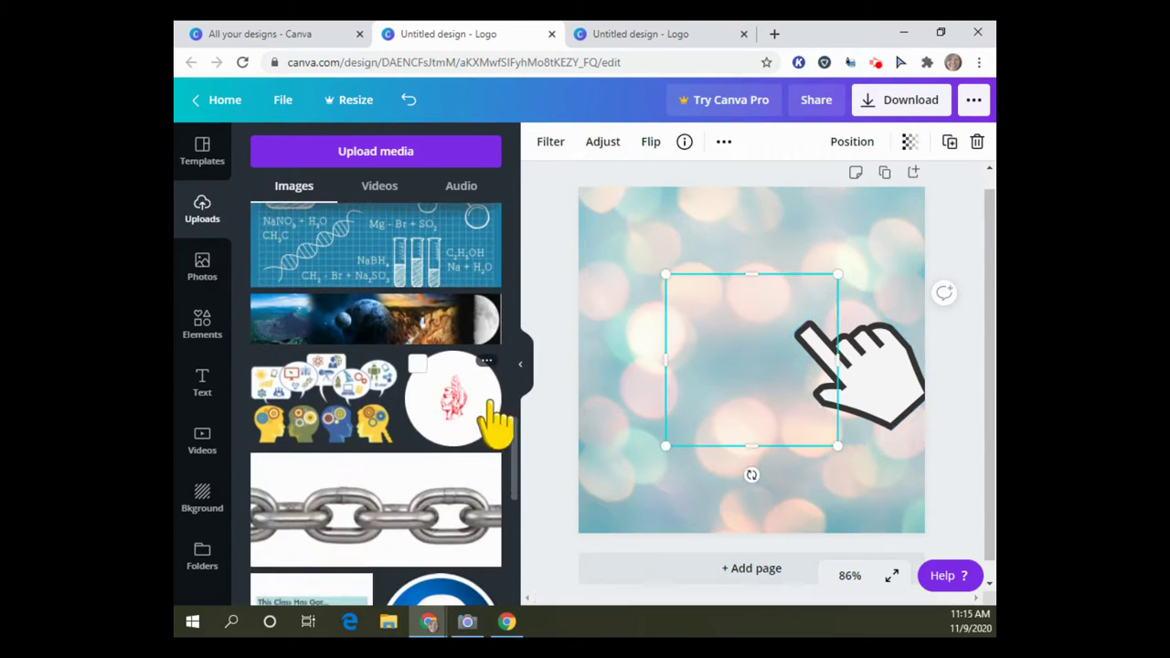
pyautogui.moveTo(770, 325); pyautogui.dragTo(692, 258)
pyautogui.moveTo(763, 380); pyautogui.dragTo(826, 442)
pyautogui.moveTo(708, 470)
pyautogui.mouseDown()
pyautogui.moveTo(797, 470)
pyautogui.moveTo(713, 470)
pyautogui.mouseUp()
# Bring the clicker hand forward in front of the logo and move it onto the logo's edge
pyautogui.click(880, 388)
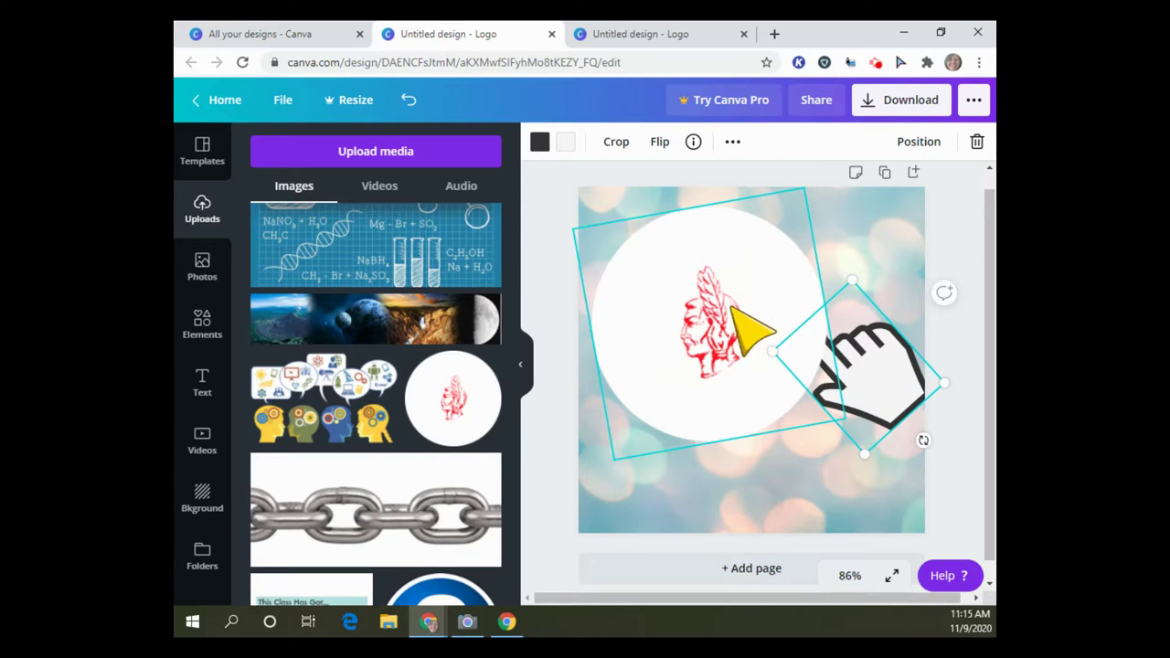
pyautogui.click(918, 143)
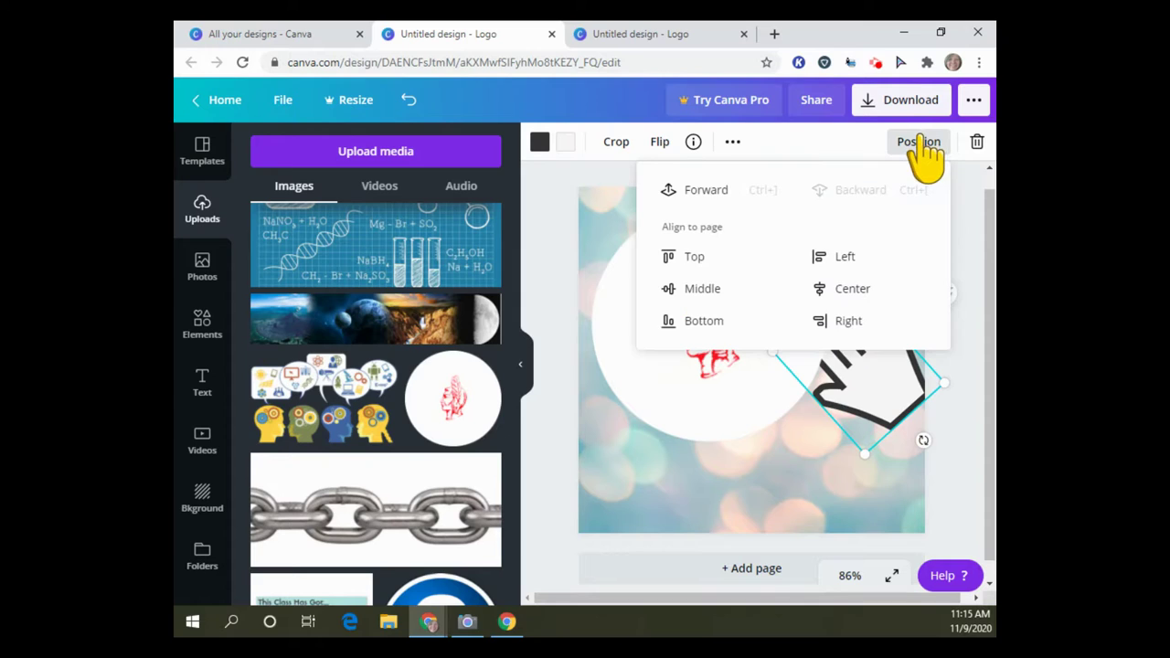
pyautogui.click(702, 192)
pyautogui.click(967, 429)
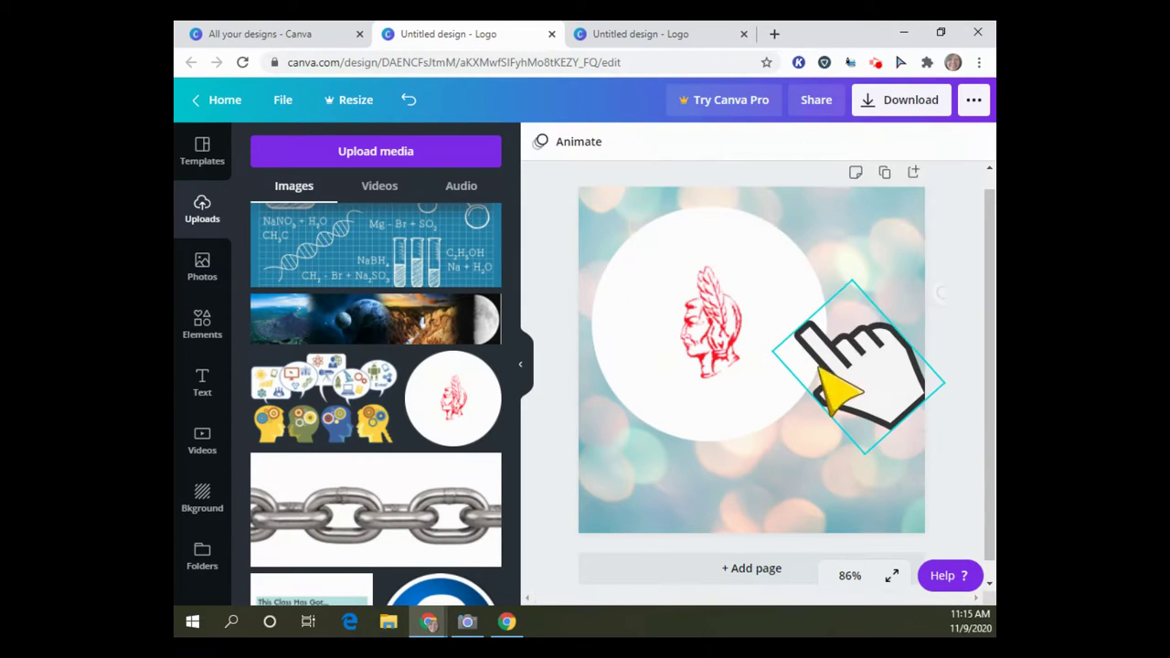
pyautogui.moveTo(860, 384); pyautogui.dragTo(823, 391)
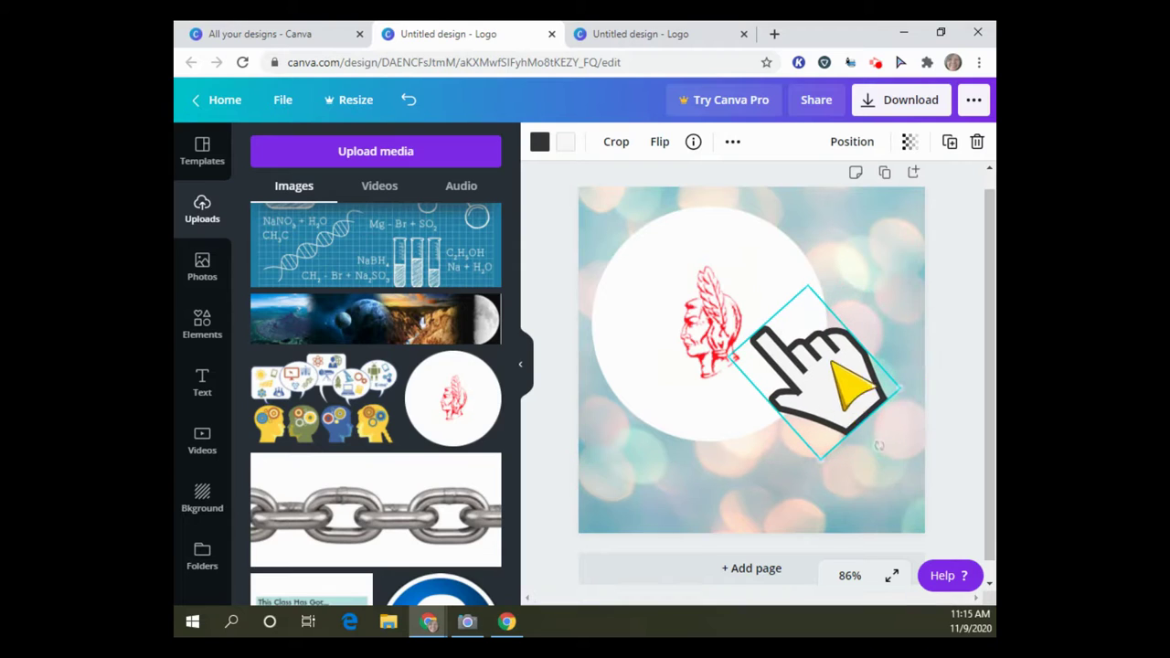
# Give the hand a purple outline and a turquoise fill
pyautogui.click(540, 146)
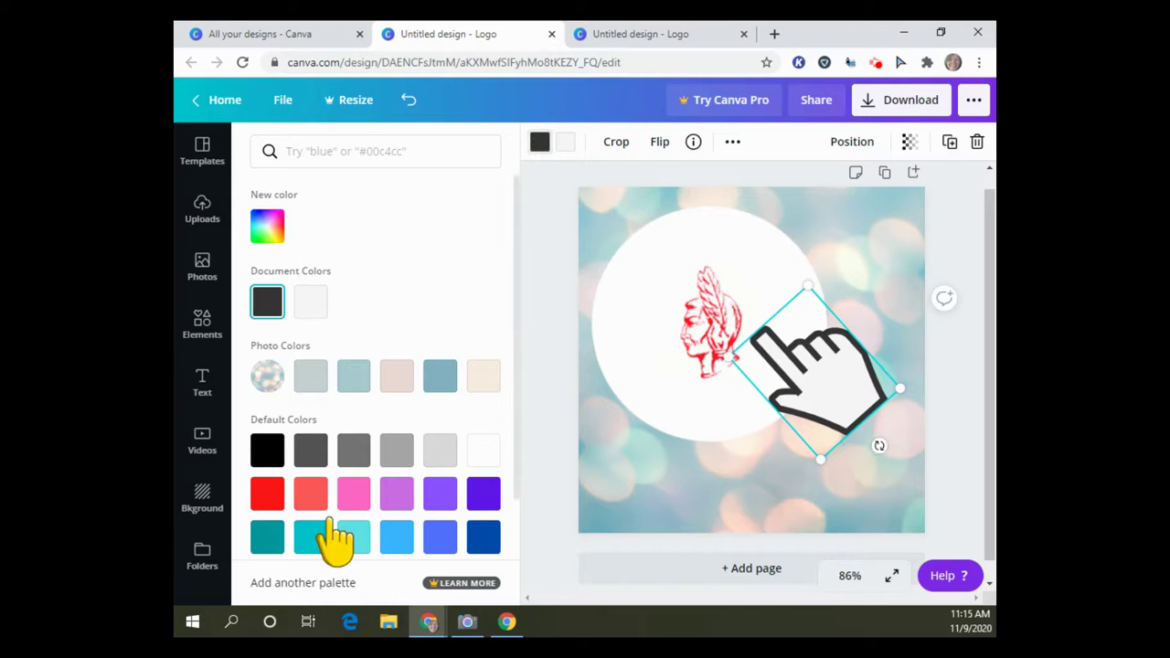
pyautogui.click(482, 498)
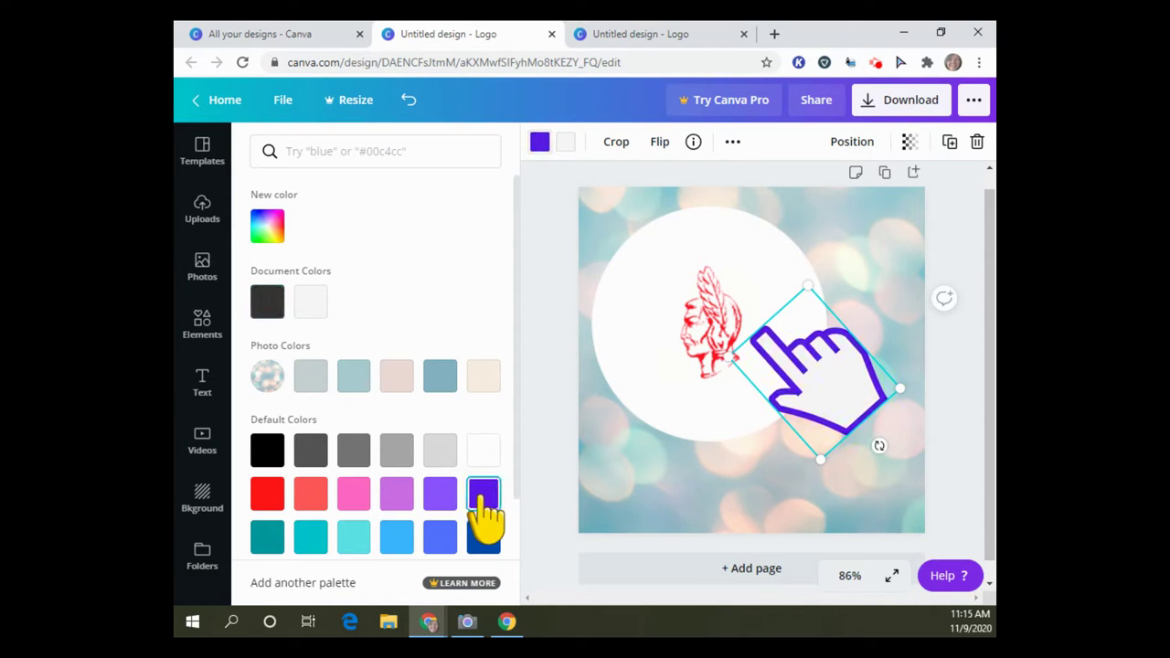
pyautogui.click(567, 144)
pyautogui.click(353, 495)
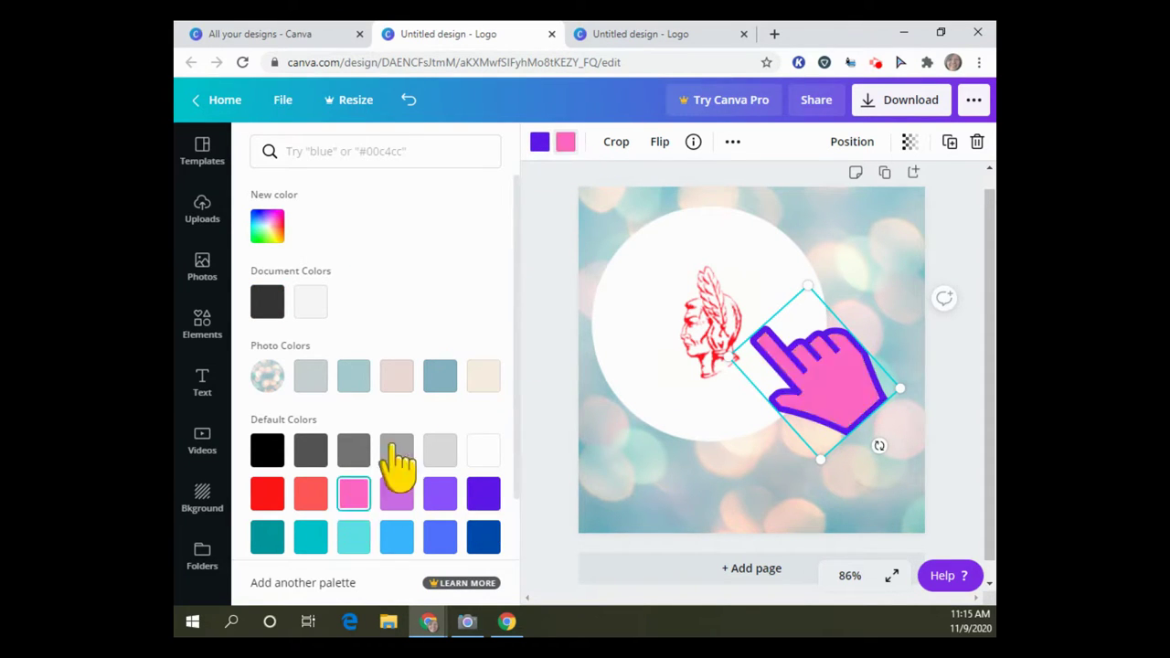
pyautogui.click(354, 538)
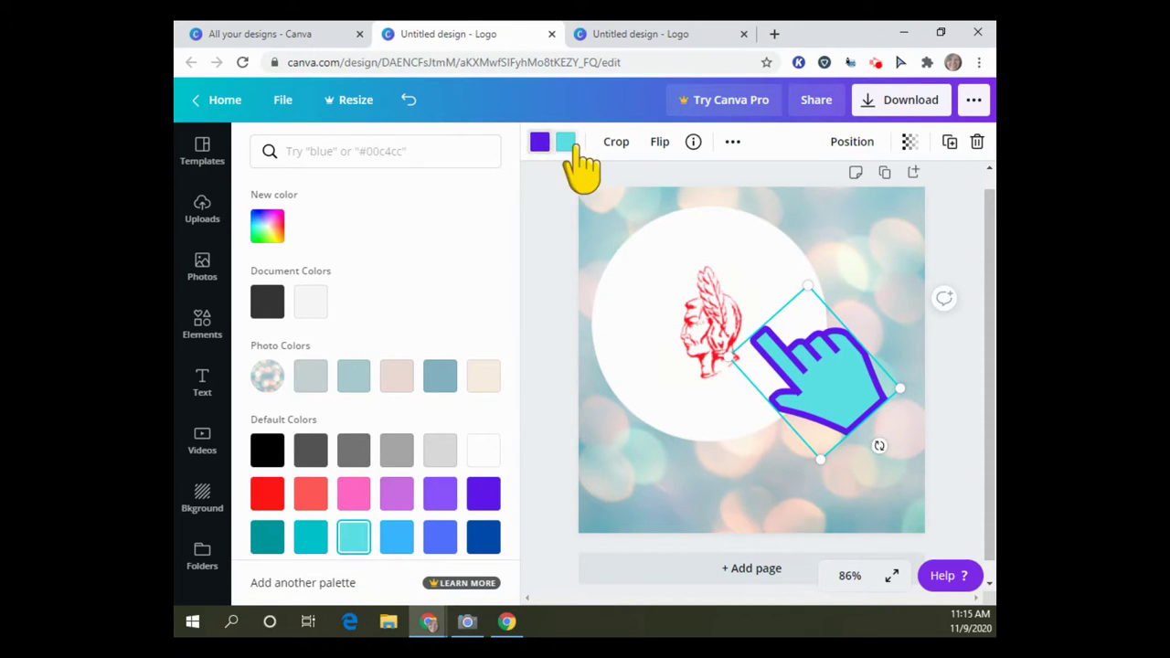
pyautogui.click(755, 270)
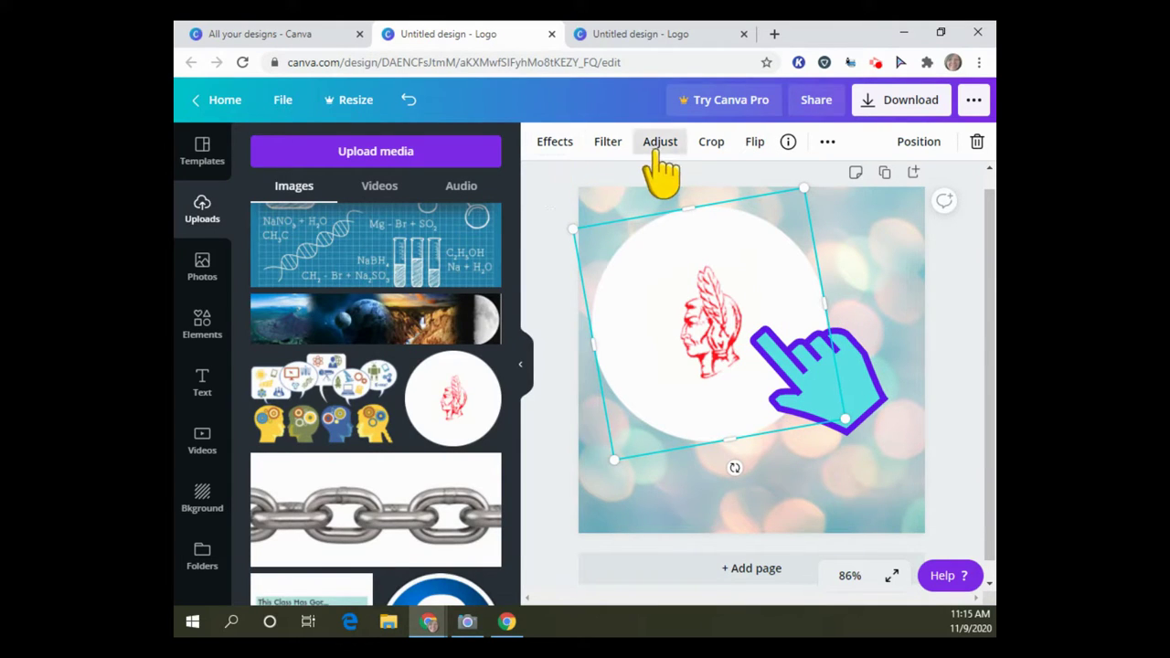
# Try Greyscale and Selfie filters and a tint on the logo, then restore its original colours
pyautogui.click(608, 146)
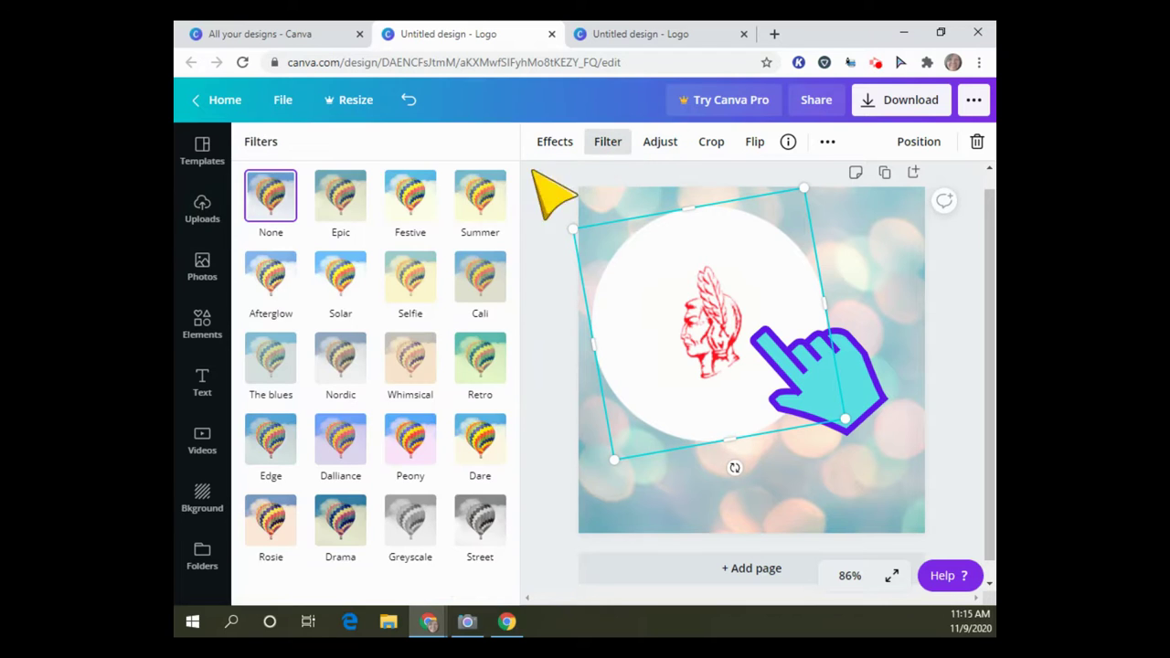
pyautogui.click(410, 539)
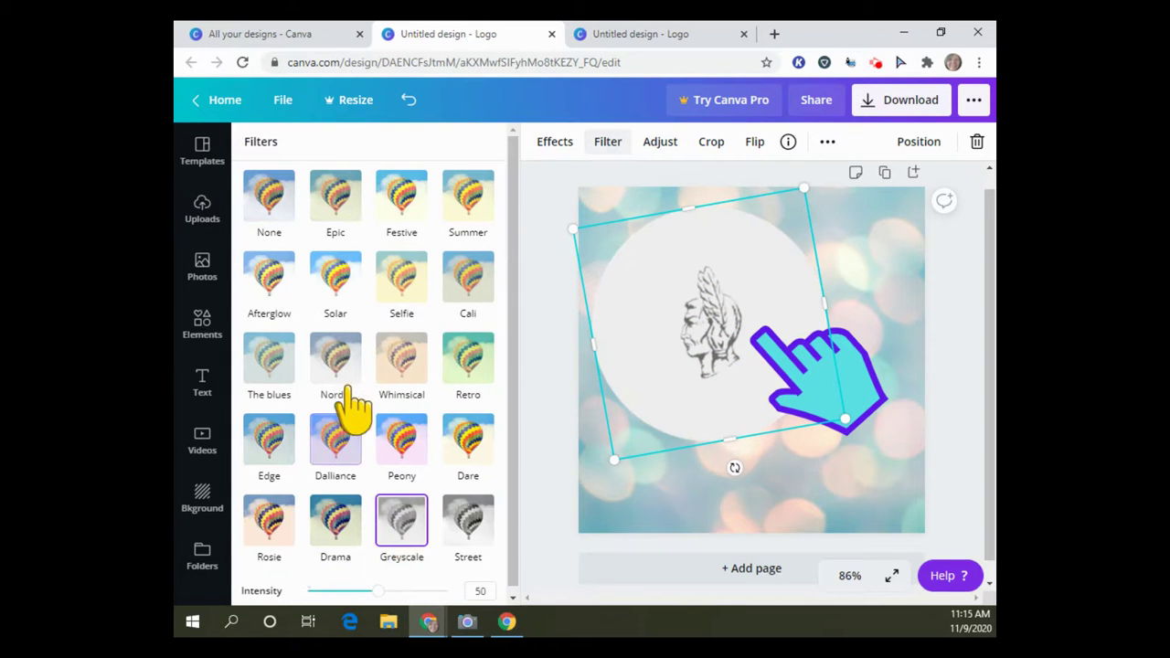
pyautogui.click(402, 274)
pyautogui.click(274, 192)
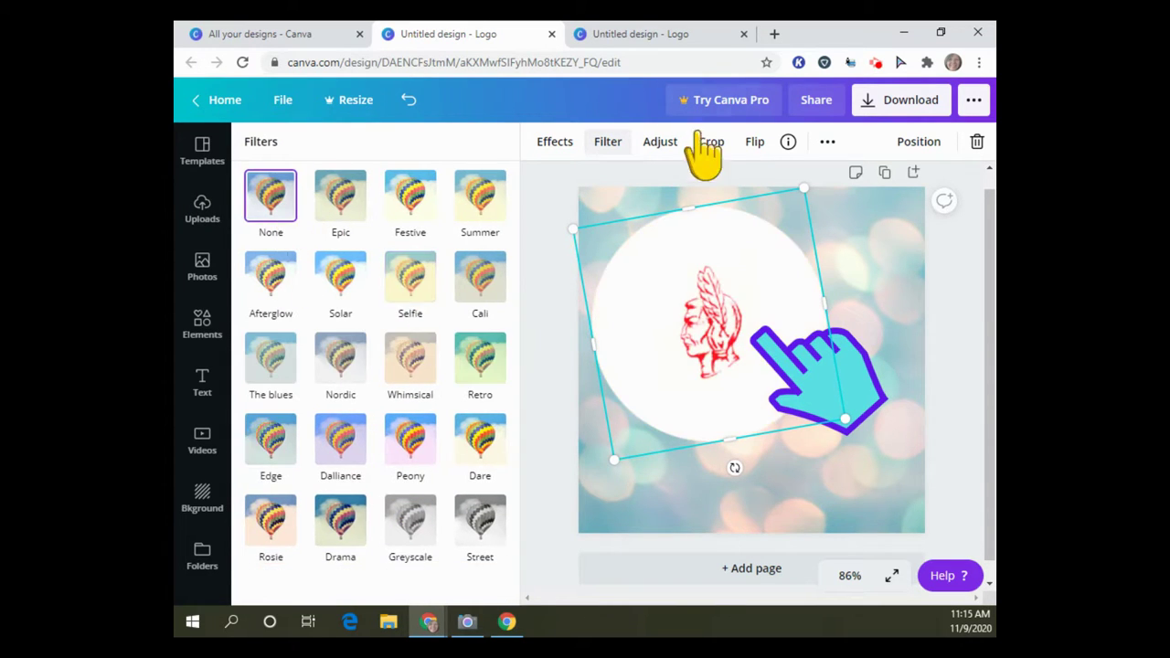
pyautogui.click(660, 142)
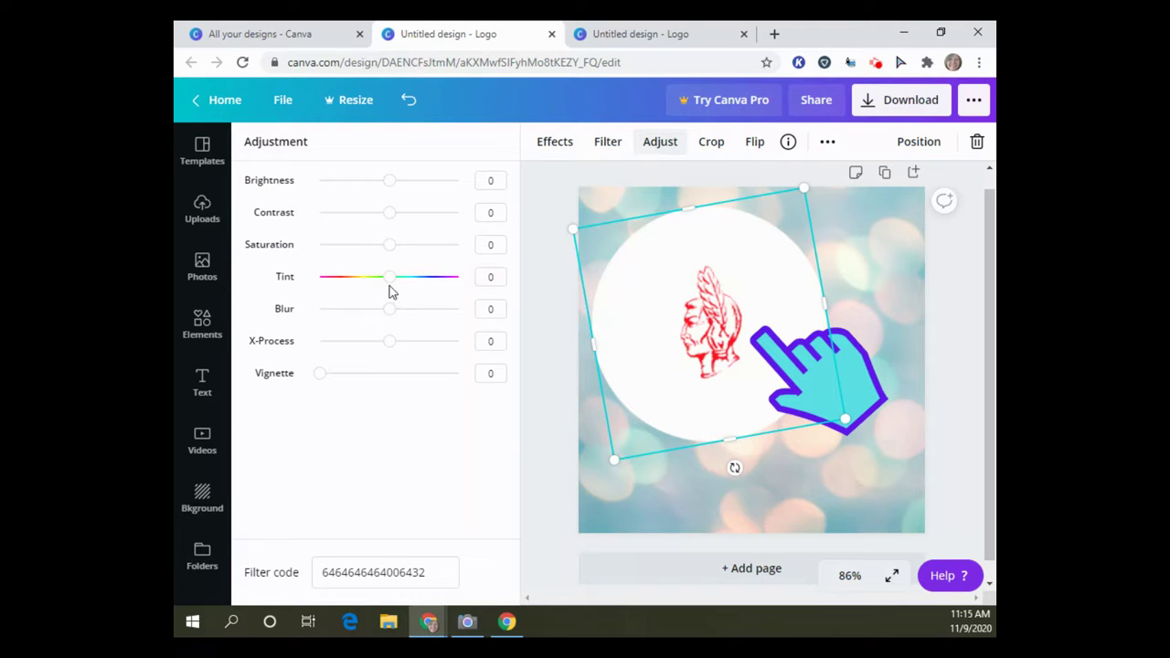
pyautogui.moveTo(390, 277)
pyautogui.mouseDown()
pyautogui.moveTo(452, 276)
pyautogui.moveTo(323, 276)
pyautogui.moveTo(390, 277)
pyautogui.mouseUp()
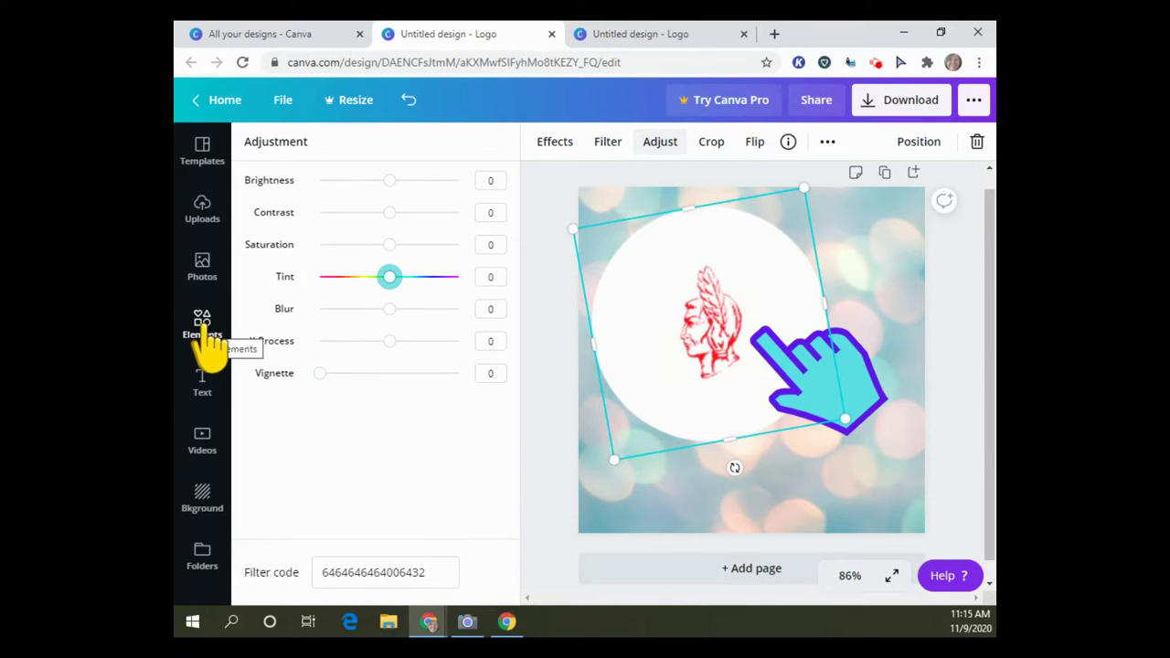
pyautogui.click(198, 384)
# Add the pink 'You're Invited!' text to the lower half and move the hand up beside the logo
pyautogui.scroll(-1, 384, 320)
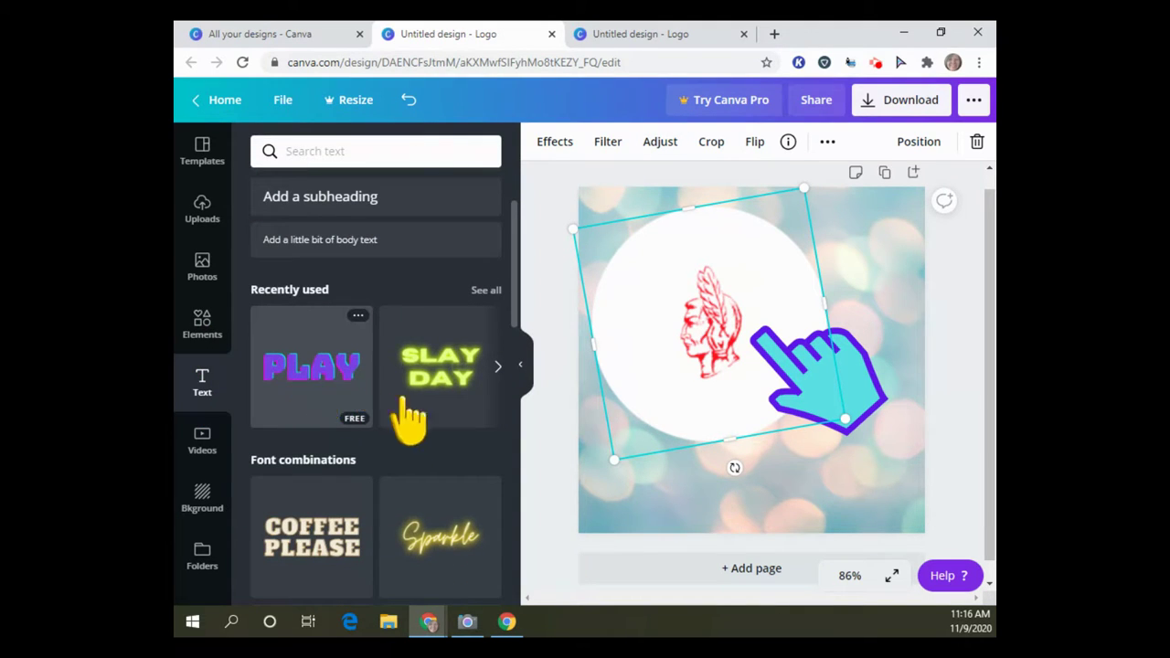
pyautogui.scroll(-3, 438, 448)
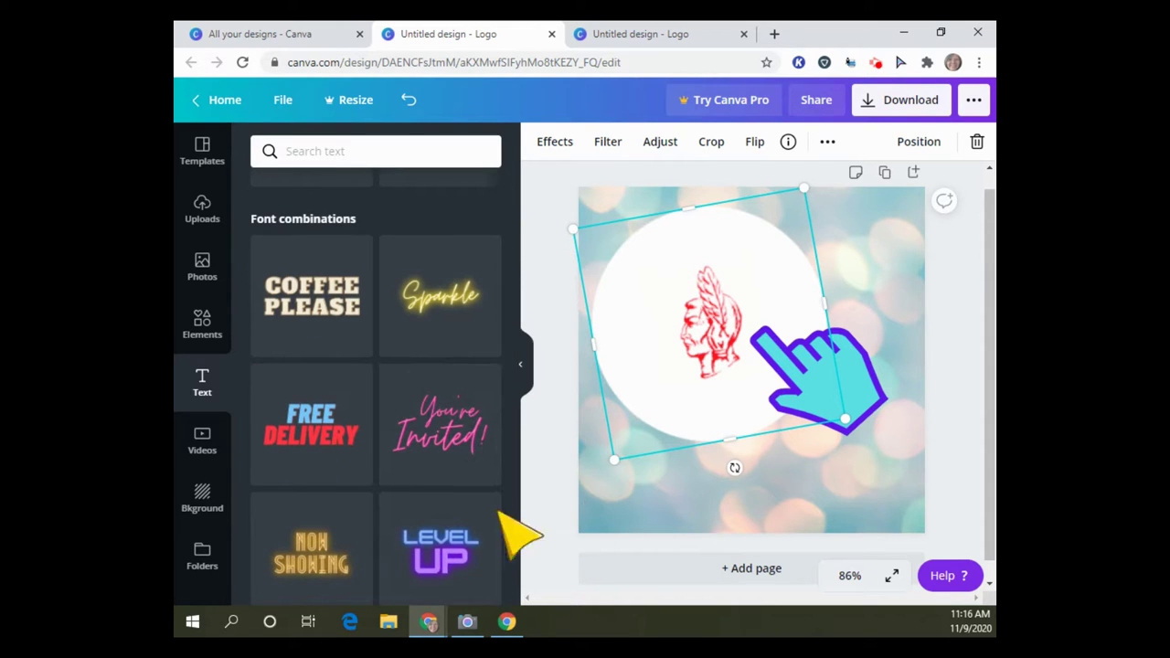
pyautogui.click(455, 443)
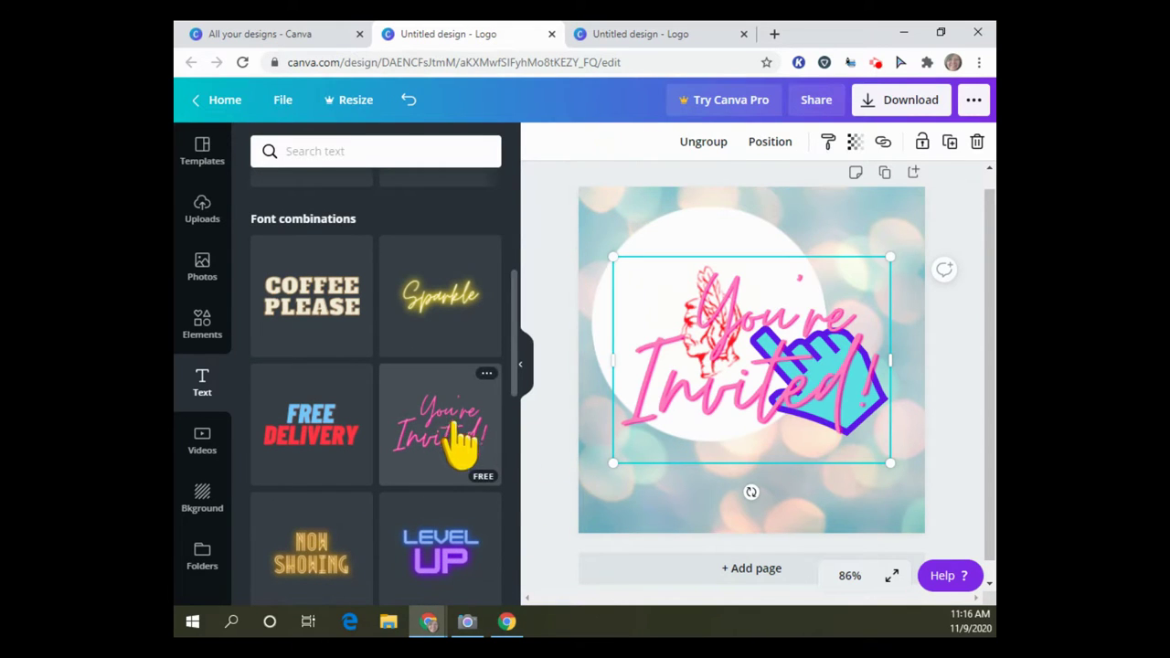
pyautogui.moveTo(805, 278); pyautogui.dragTo(802, 374)
pyautogui.click(792, 265)
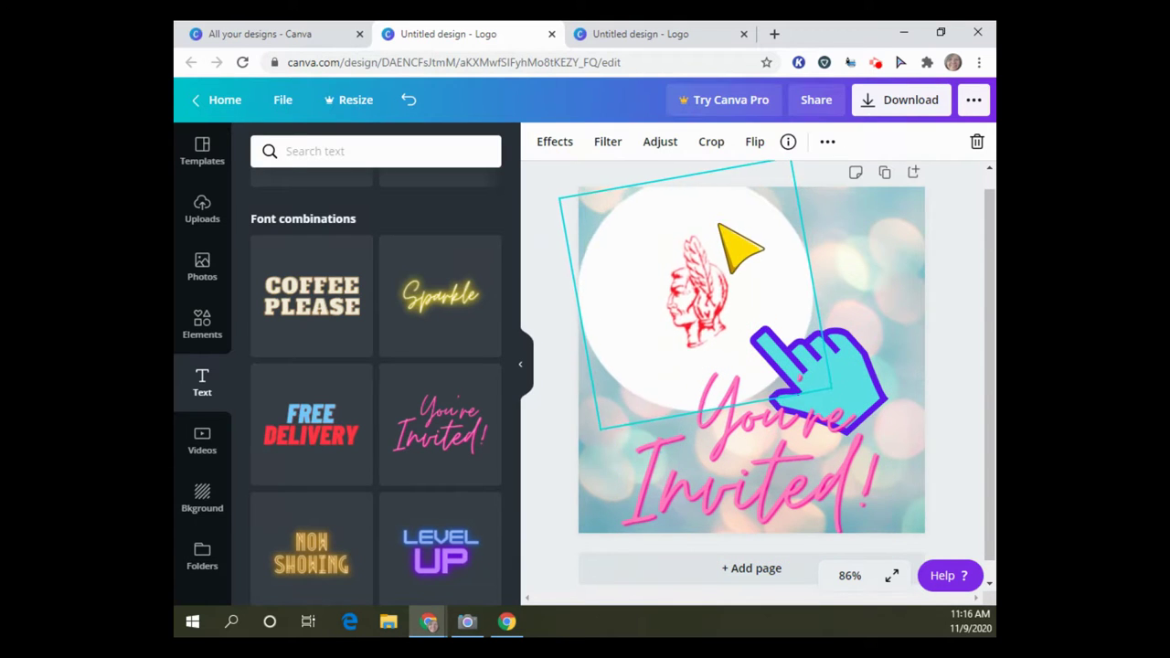
pyautogui.click(863, 364)
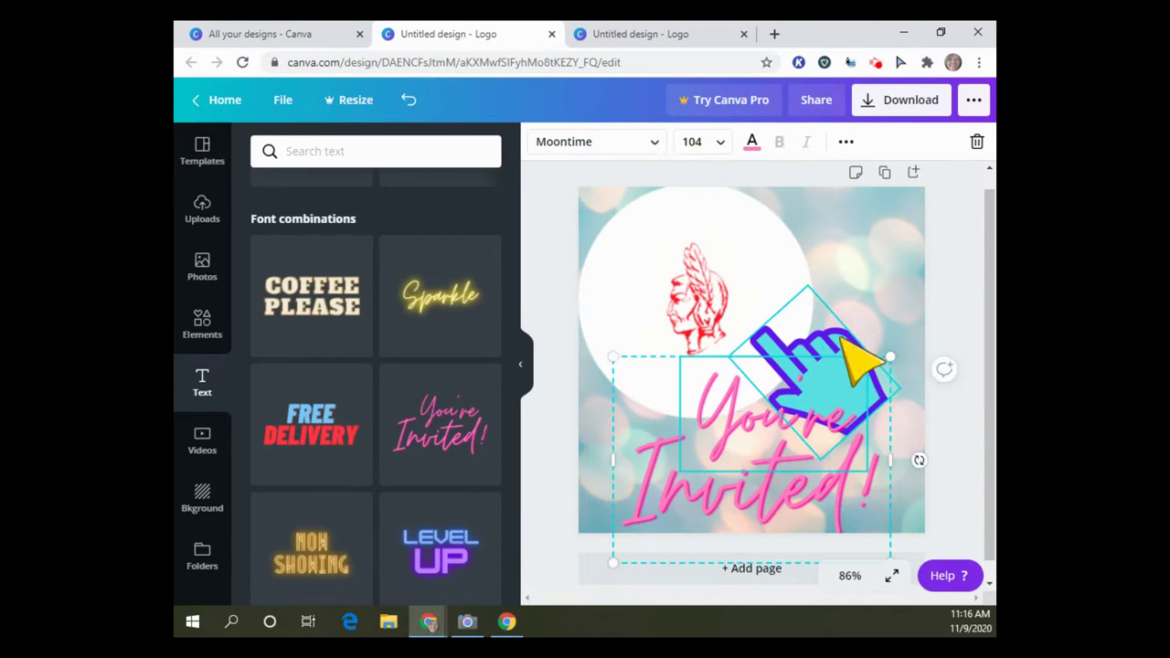
pyautogui.moveTo(841, 337); pyautogui.dragTo(845, 280)
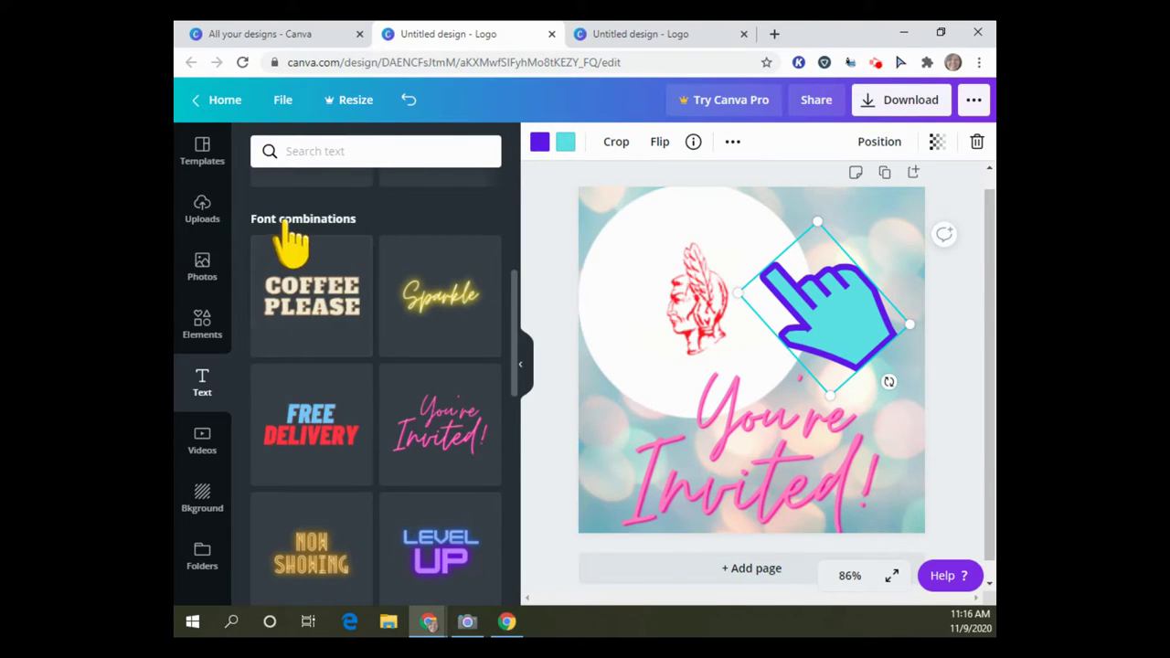
# Preview the Block, Fade, Pan, Rise and Tumble page animations
pyautogui.click(960, 341)
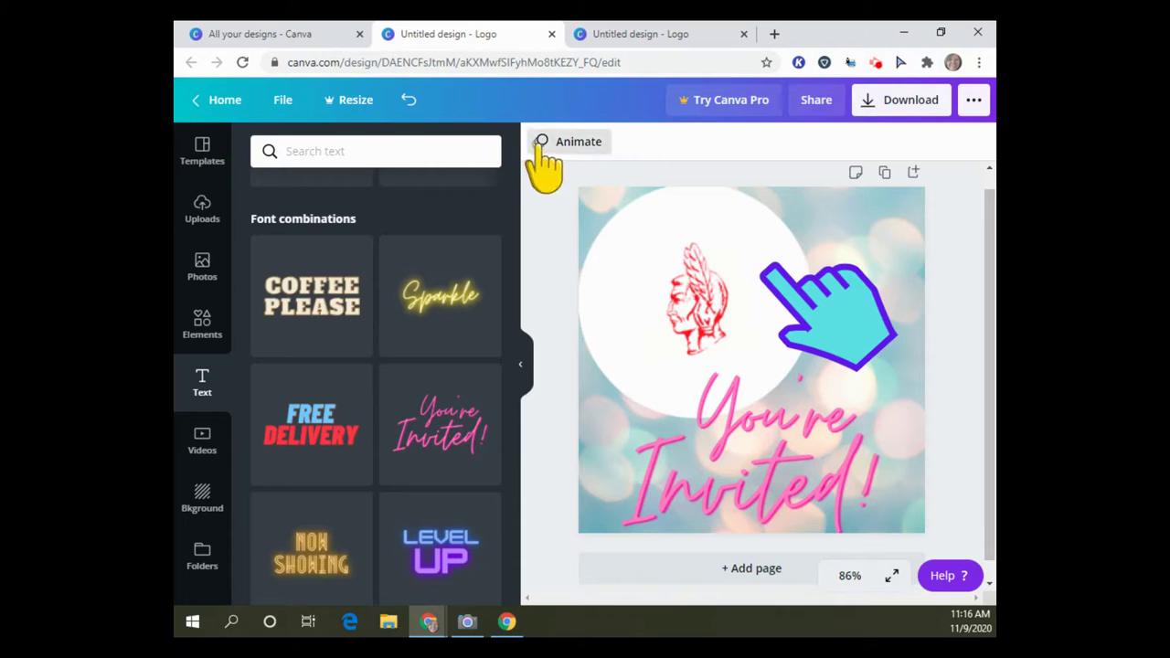
pyautogui.click(572, 146)
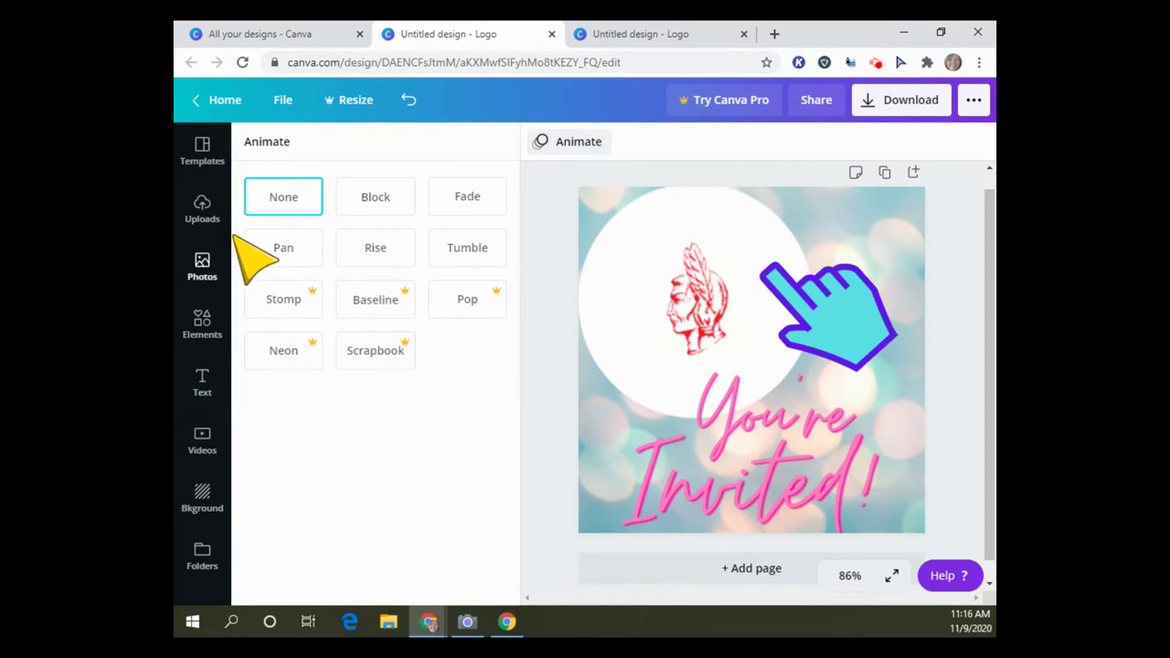
pyautogui.click(373, 203)
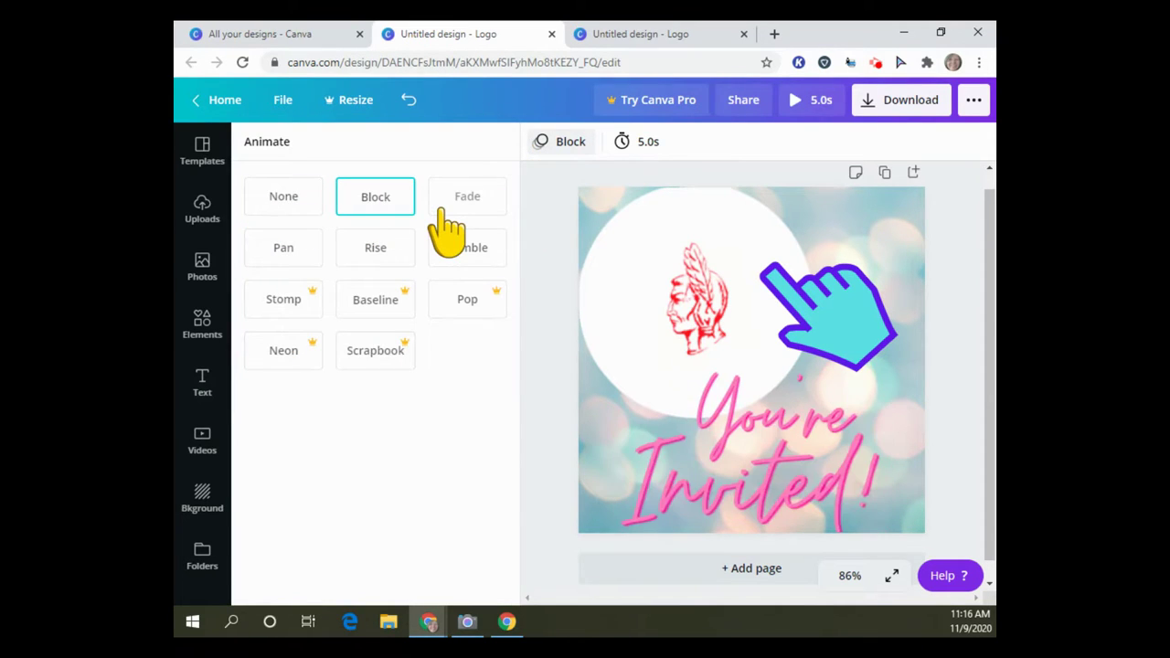
pyautogui.click(494, 207)
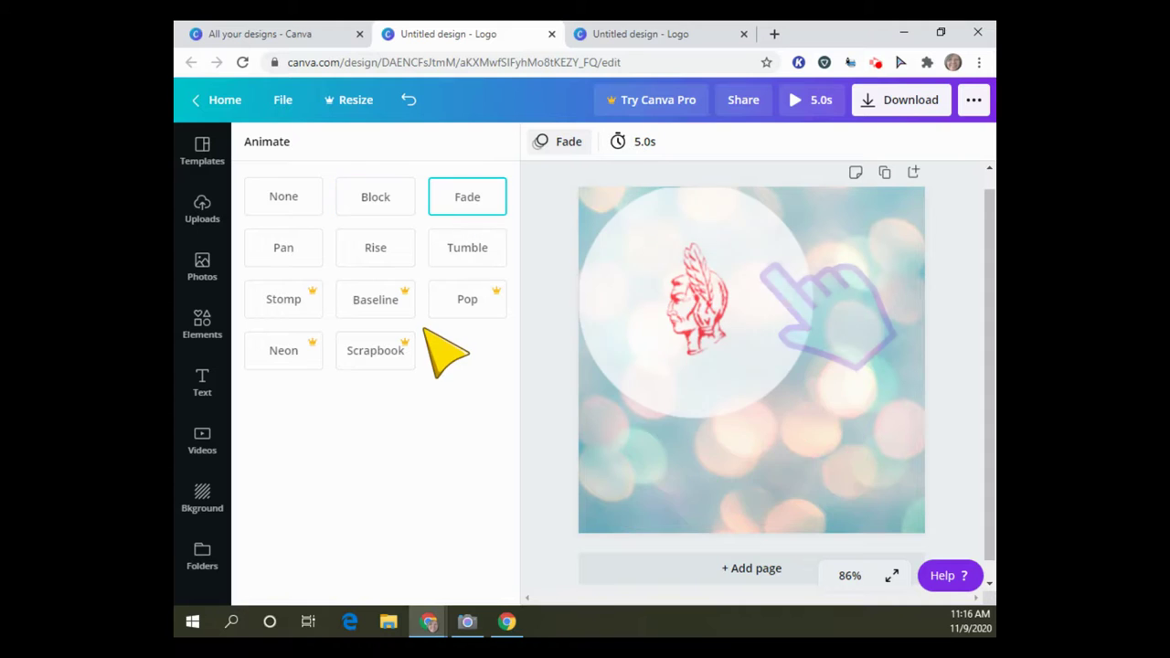
pyautogui.click(288, 256)
pyautogui.click(373, 259)
pyautogui.click(454, 270)
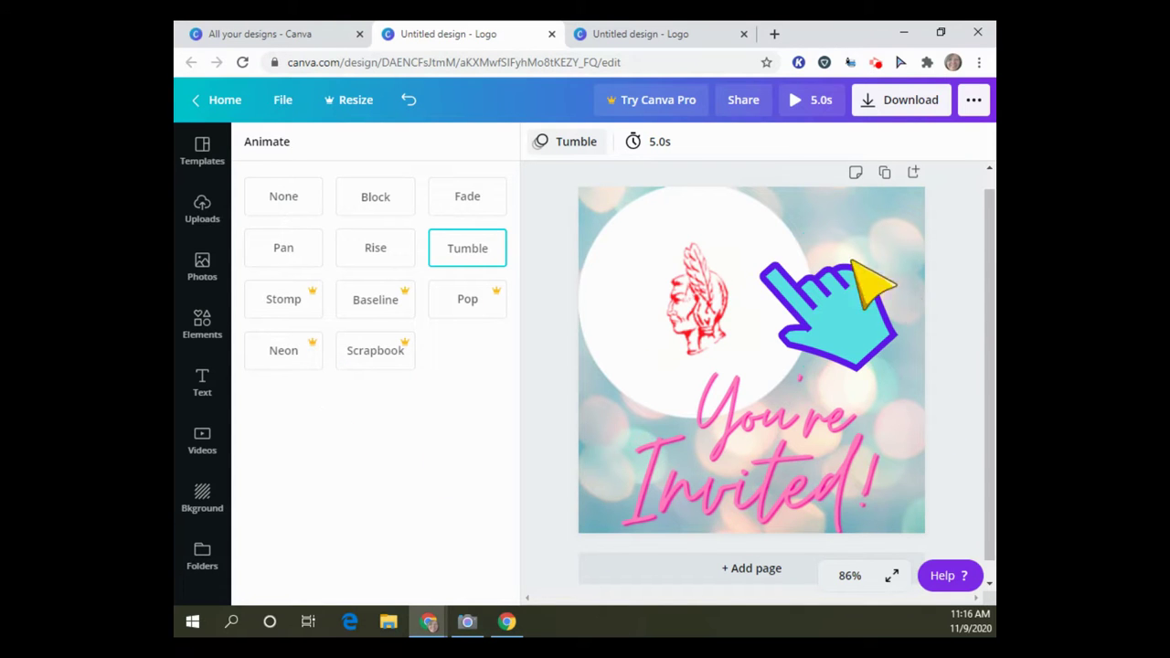
# Retry Rise, Pan, Block and Fade, then settle on the 5.0 s Tumble animation
pyautogui.click(395, 256)
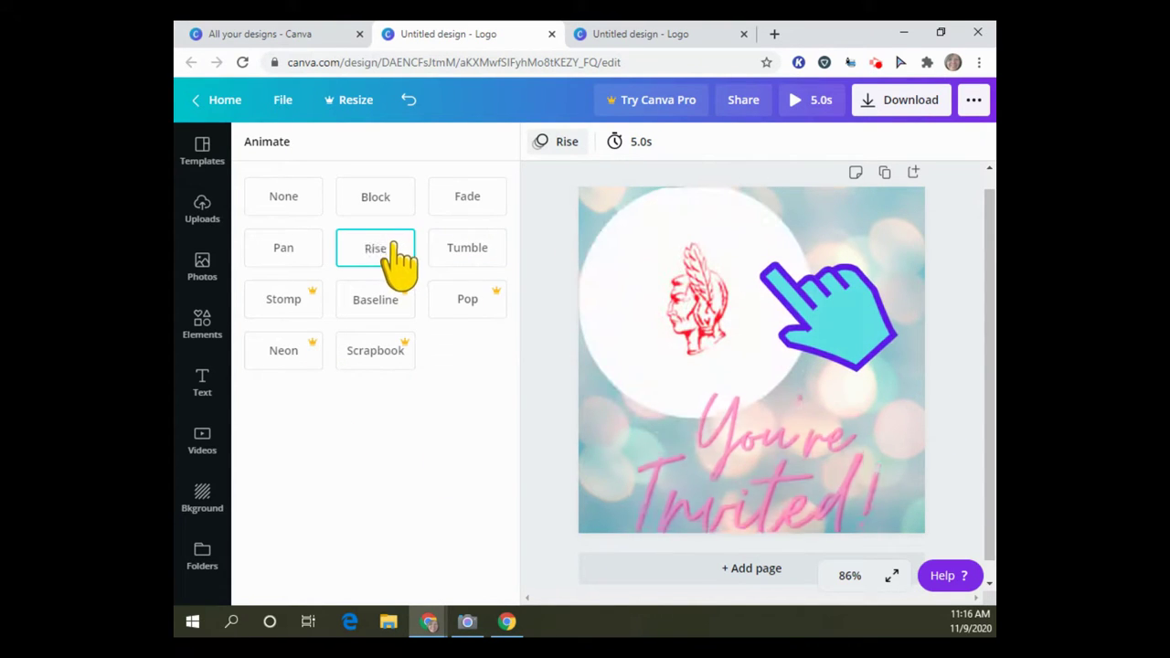
pyautogui.click(289, 254)
pyautogui.click(291, 215)
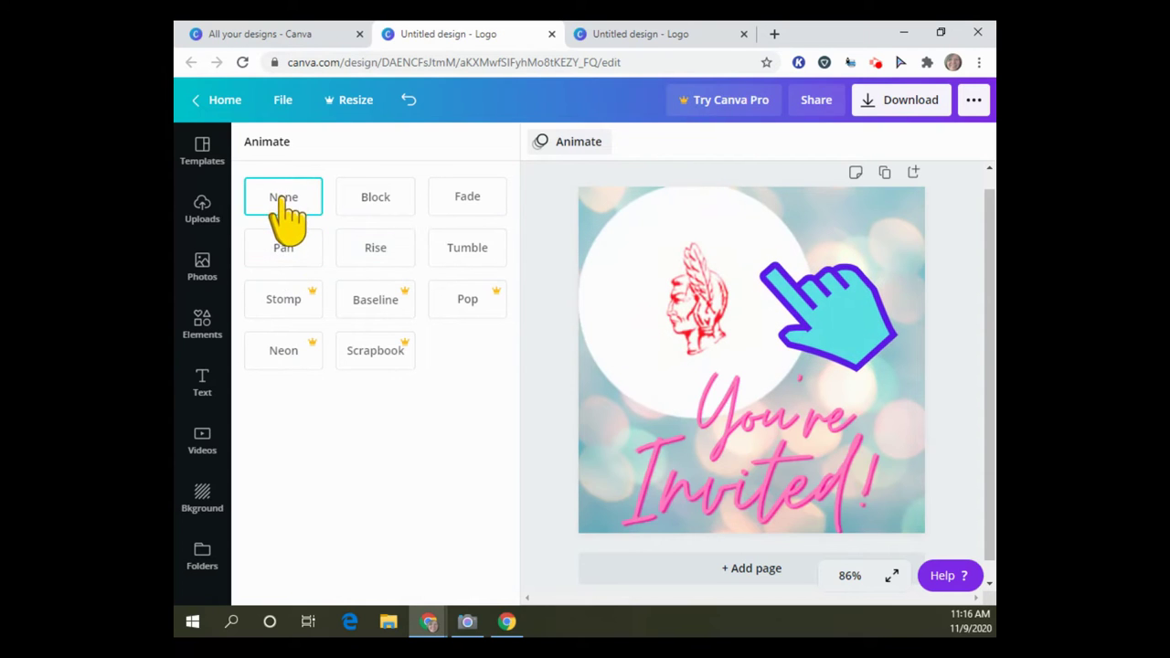
pyautogui.click(392, 219)
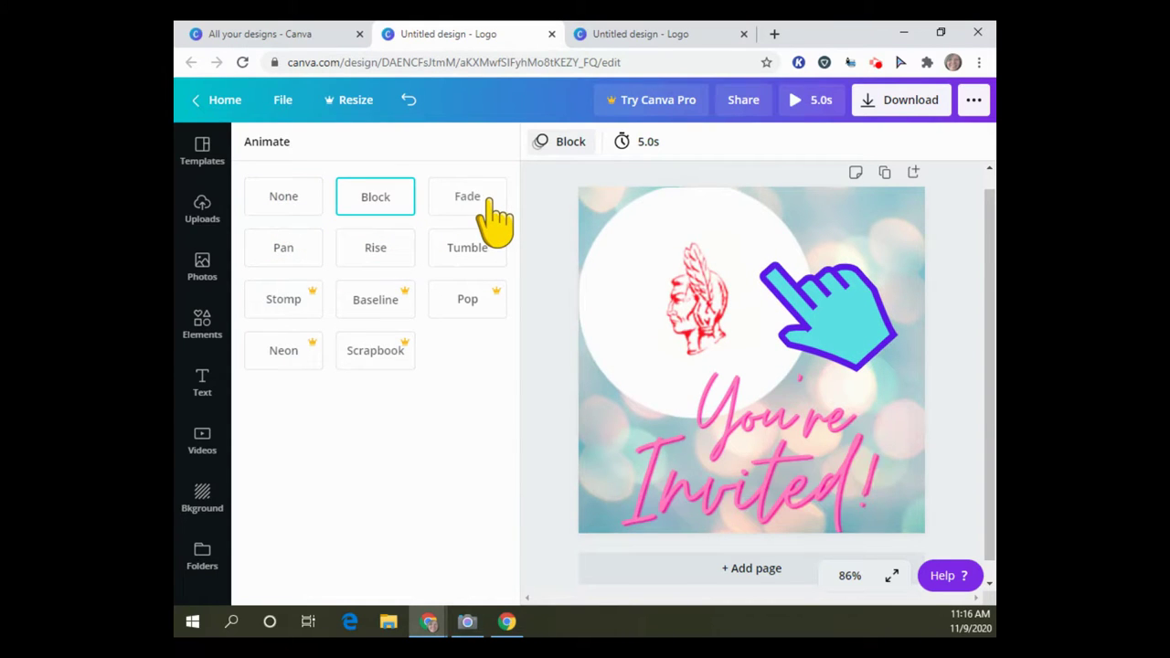
pyautogui.click(487, 201)
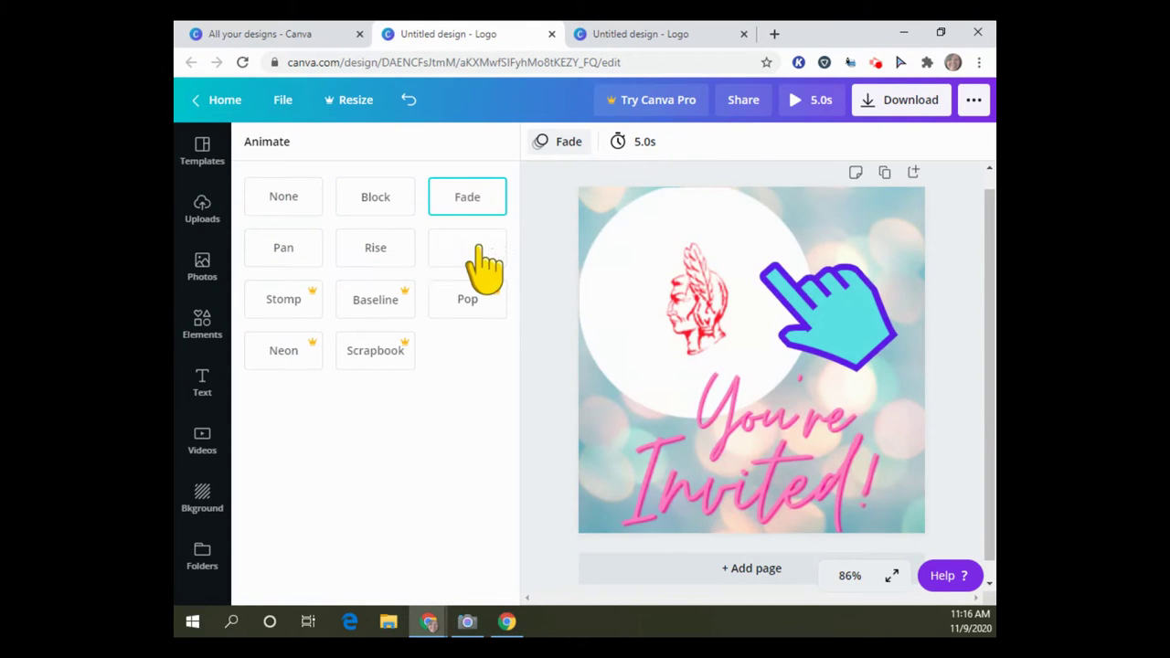
pyautogui.click(478, 248)
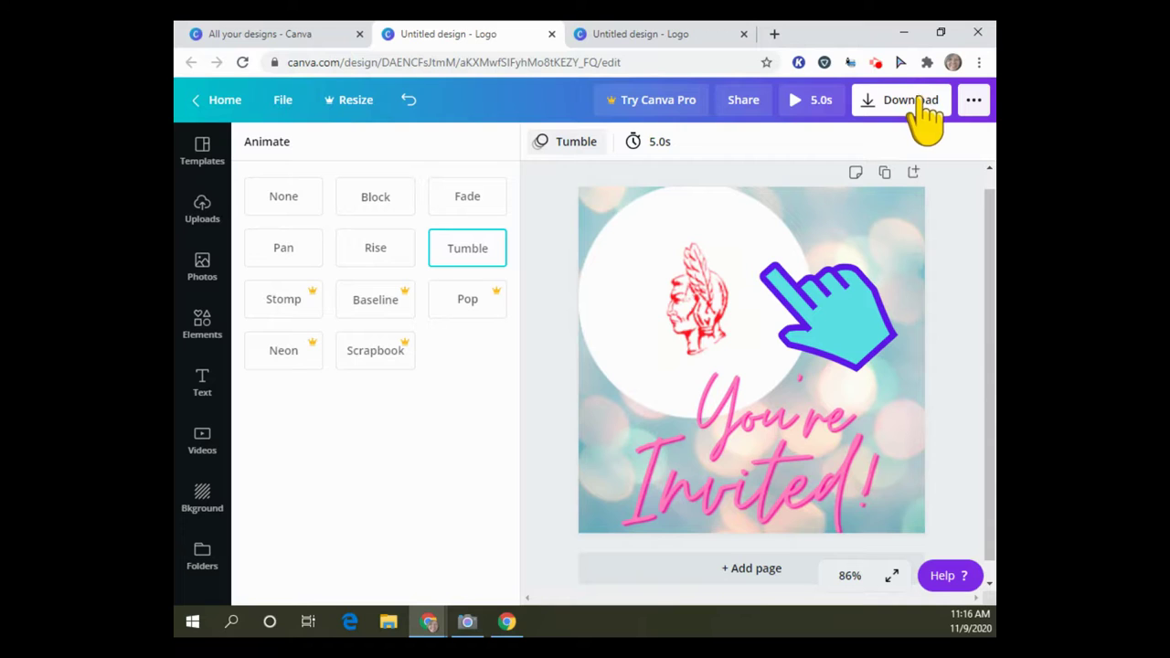
# Preview the animation full screen, then download the design as a GIF
pyautogui.click(812, 101)
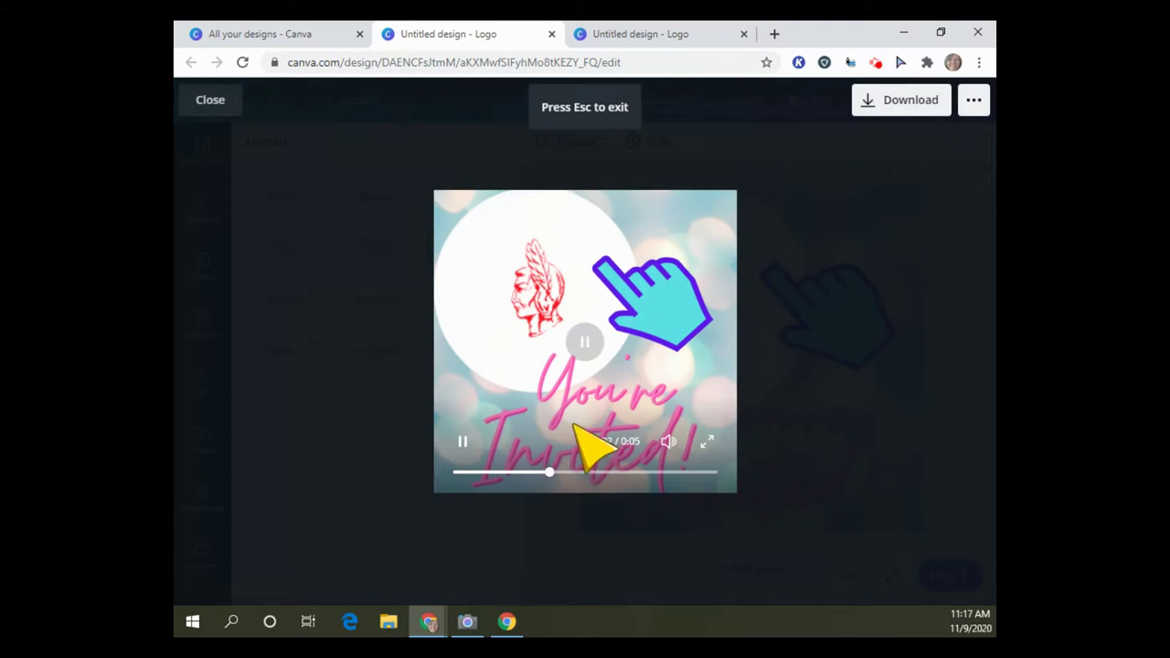
pyautogui.click(784, 262)
pyautogui.click(914, 110)
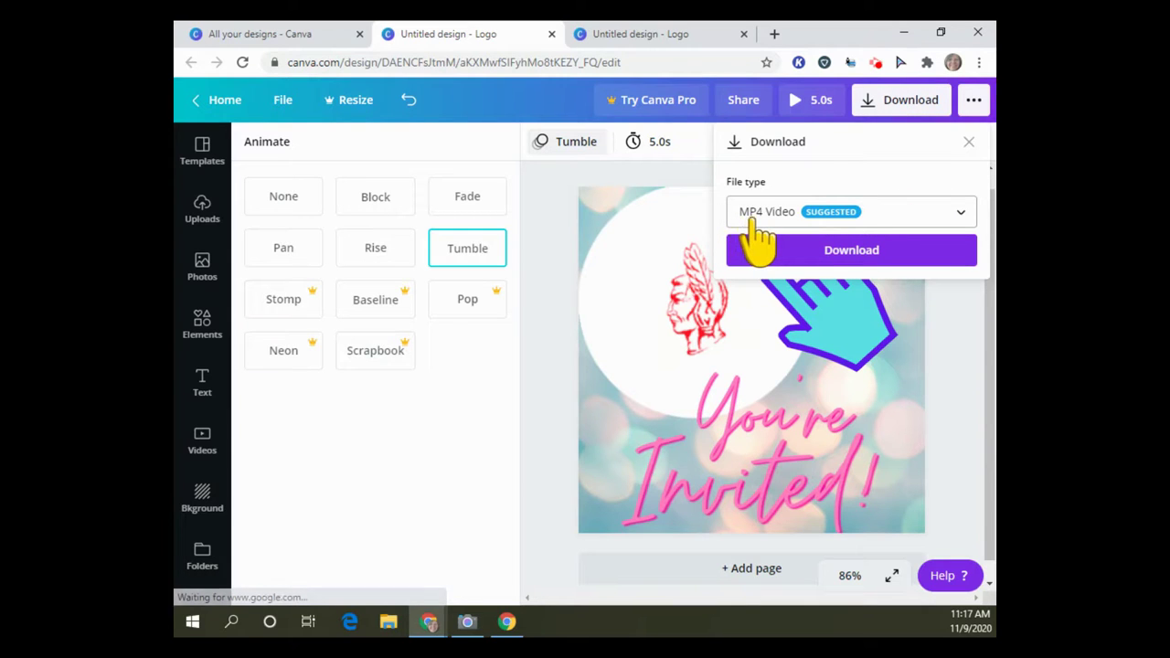
pyautogui.click(967, 214)
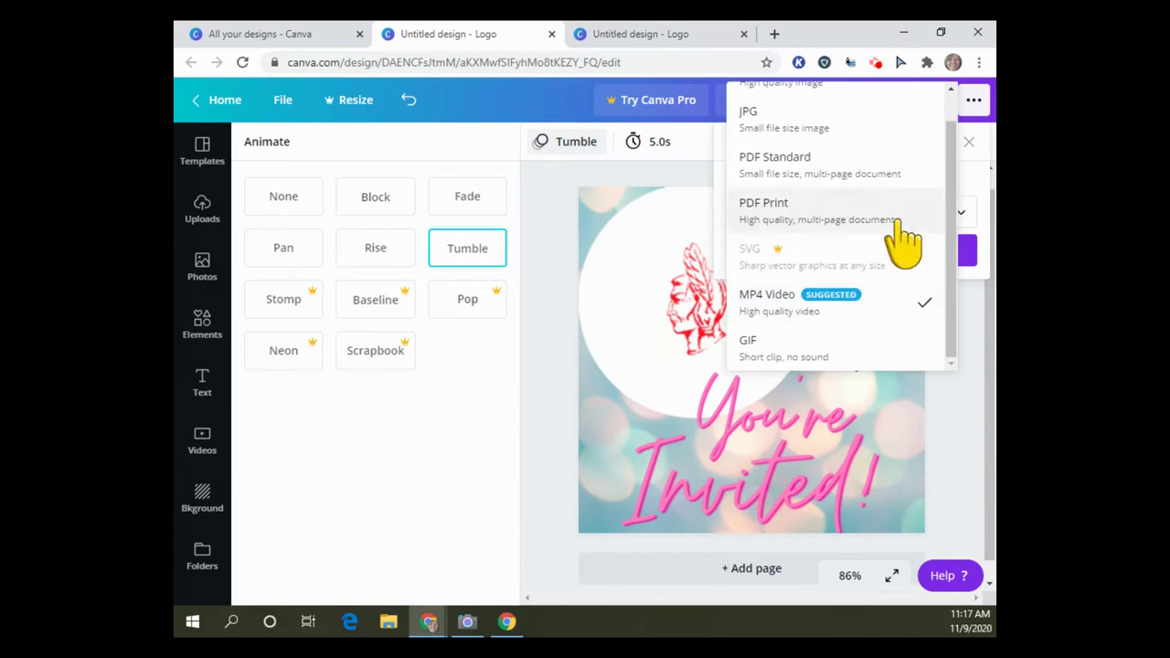
pyautogui.scroll(1, 887, 201)
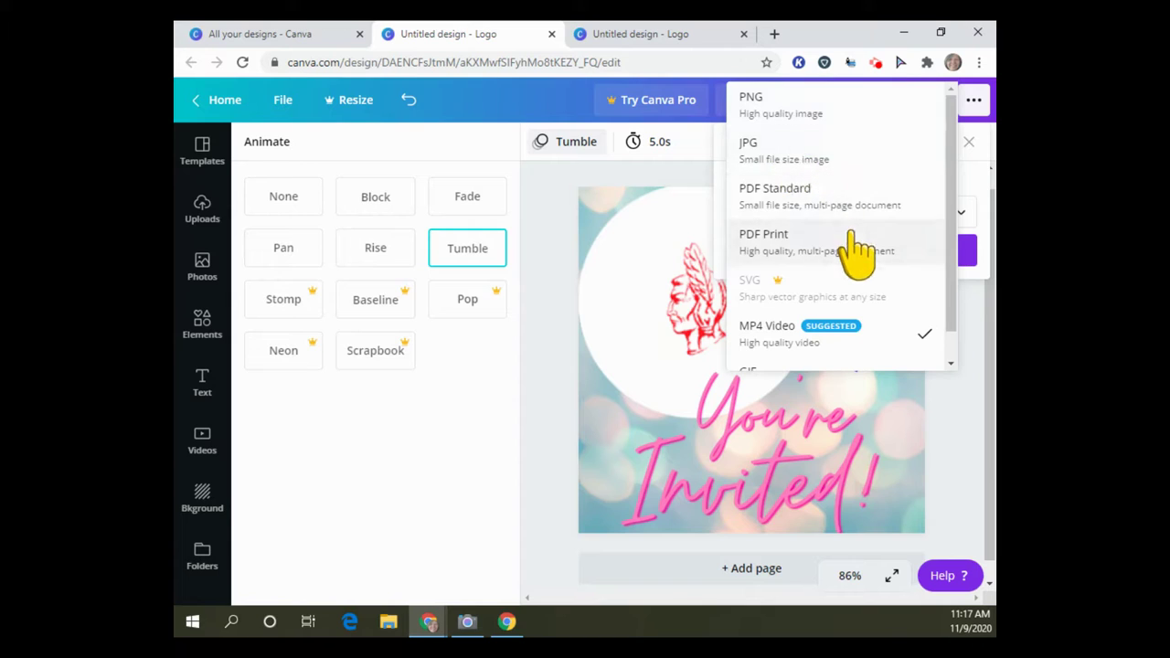
pyautogui.scroll(-1, 878, 311)
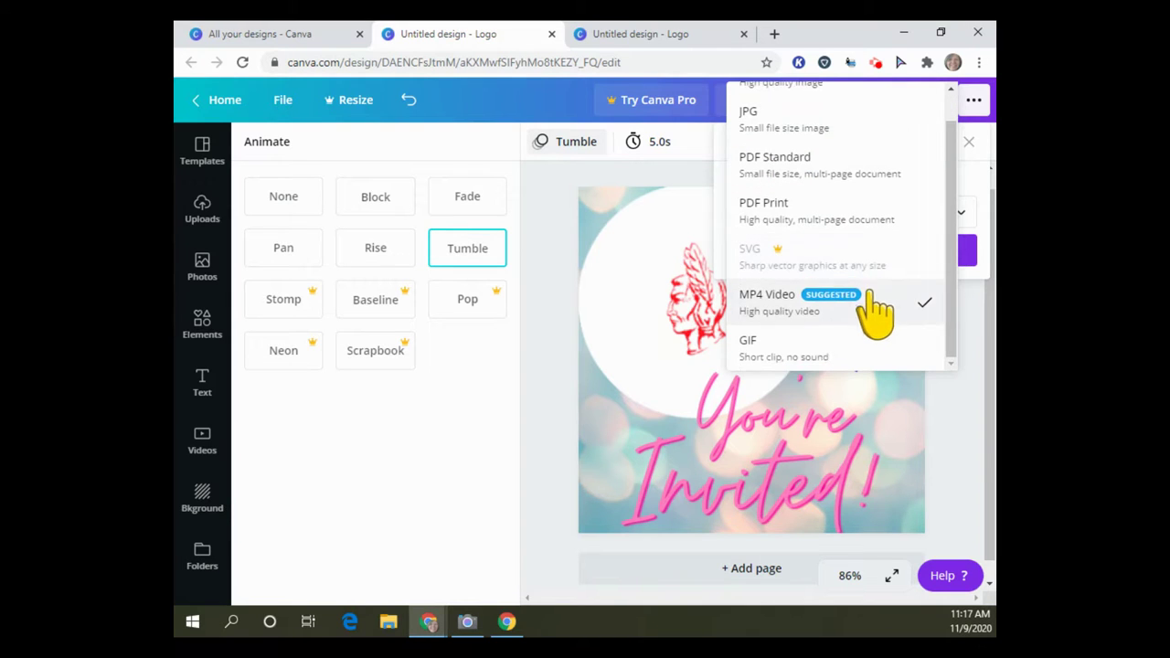
pyautogui.click(782, 350)
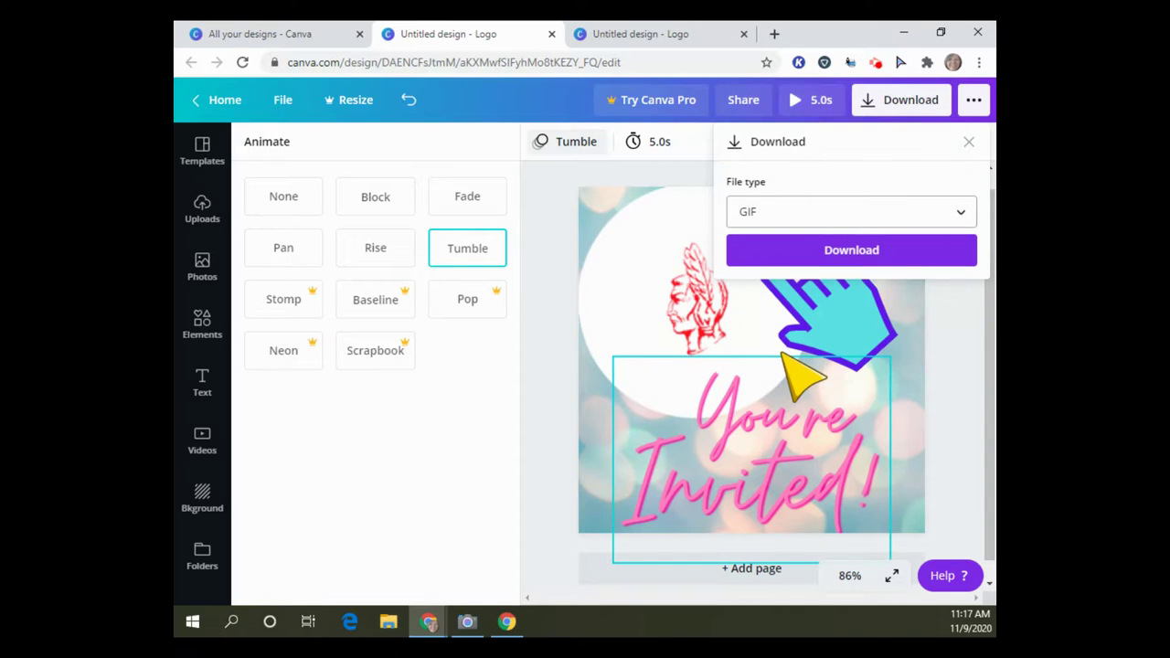
pyautogui.click(851, 250)
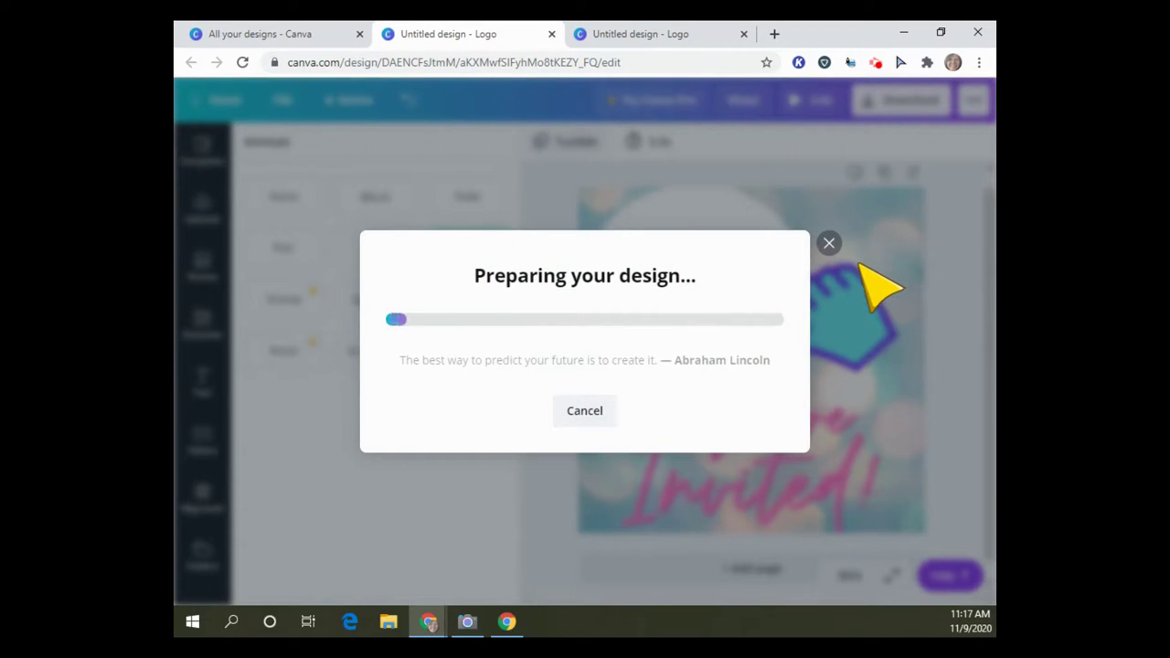
pyautogui.click(829, 243)
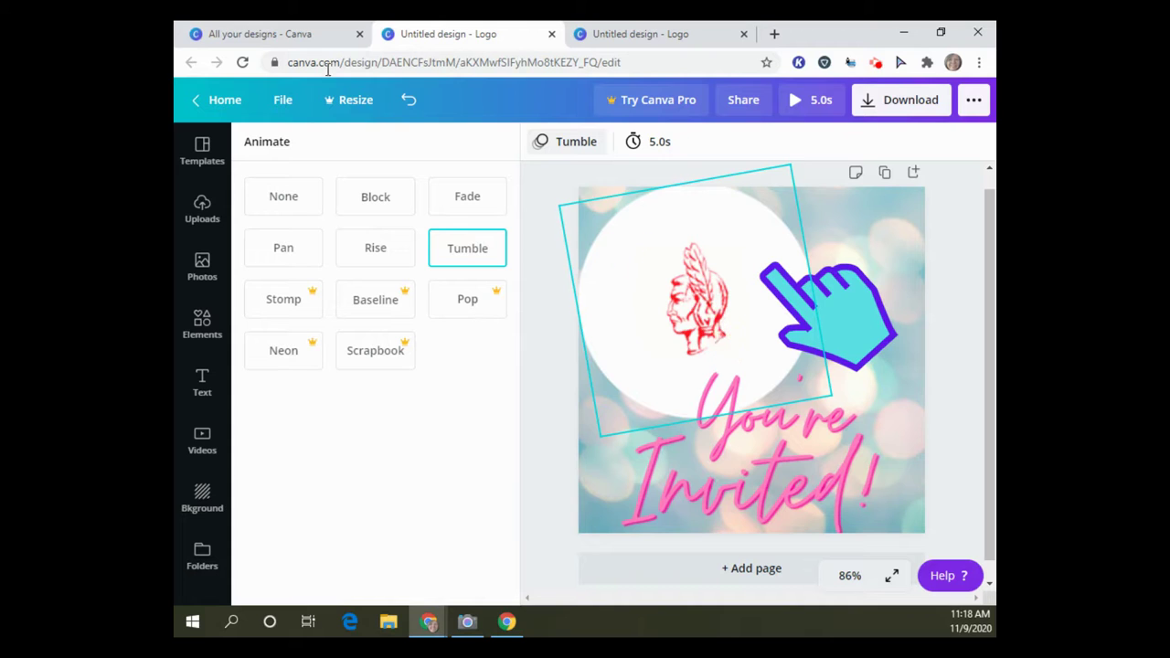
# In the IRP-Greenwood tab, edit the Welcome to Our IRP!! page and add a blank line below the check-in image
pyautogui.moveTo(559, 37); pyautogui.dragTo(593, 43)
pyautogui.scroll(-1, 740, 283)
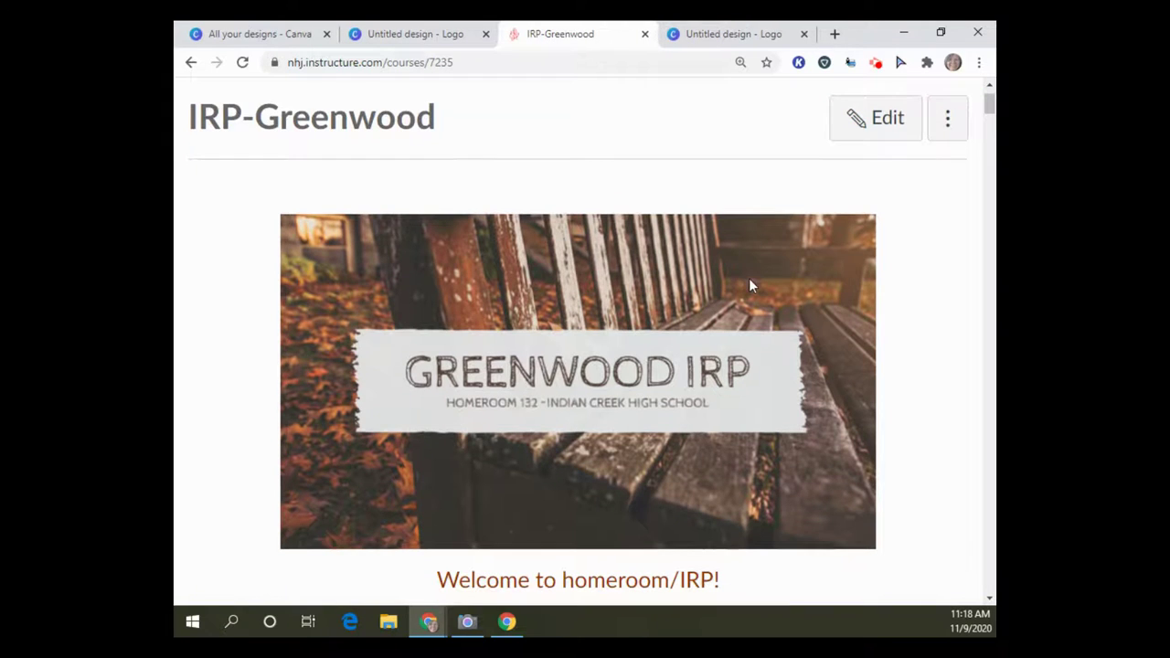
pyautogui.click(850, 123)
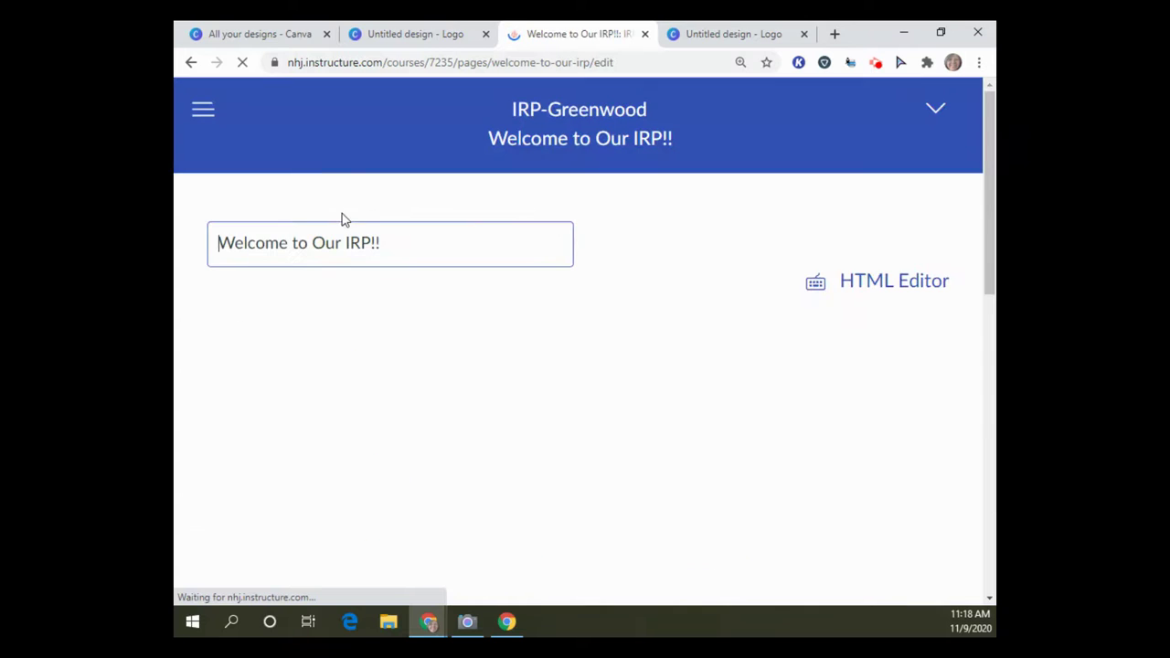
pyautogui.scroll(-3, 728, 395)
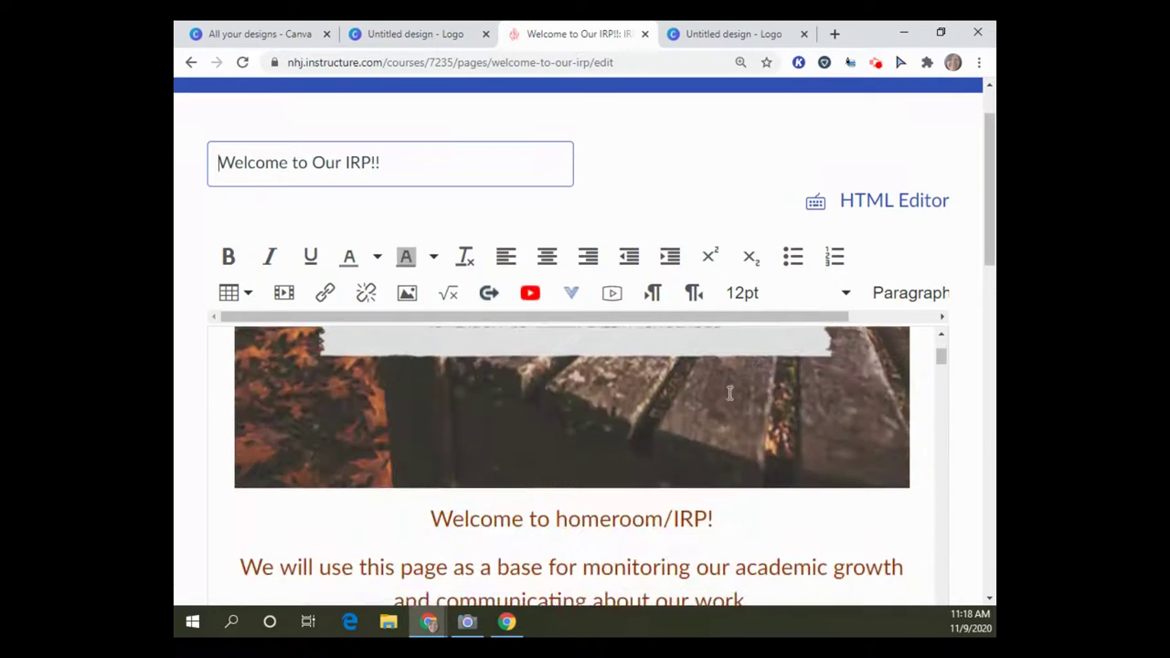
pyautogui.scroll(-3, 729, 395)
pyautogui.scroll(-5, 705, 460)
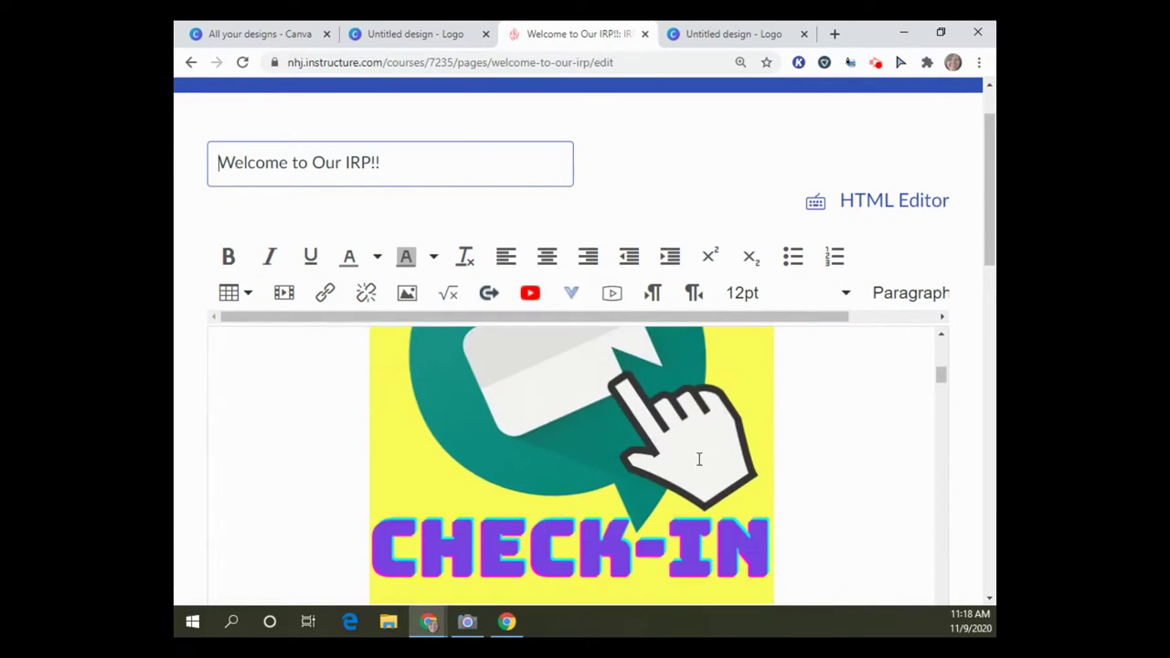
pyautogui.press('Return')
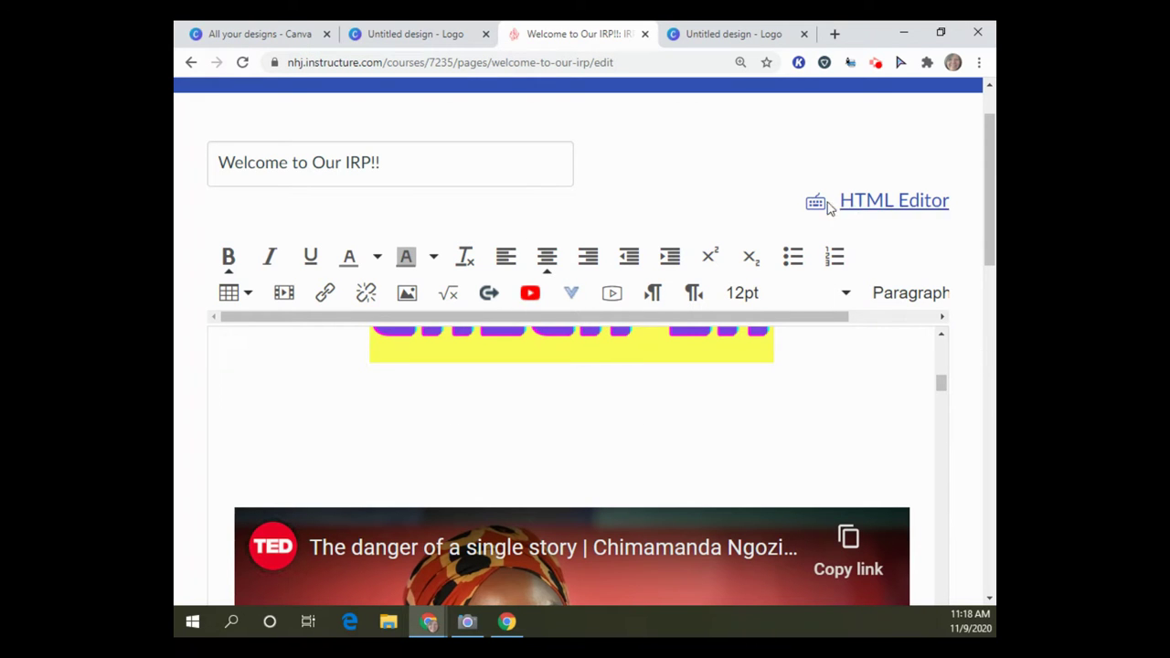
# Zoom the page out twice and show the course's Images library in the sidebar
pyautogui.hotkey('ctrl', '-')
pyautogui.hotkey('ctrl', '-')
pyautogui.hotkey('ctrl', '-')
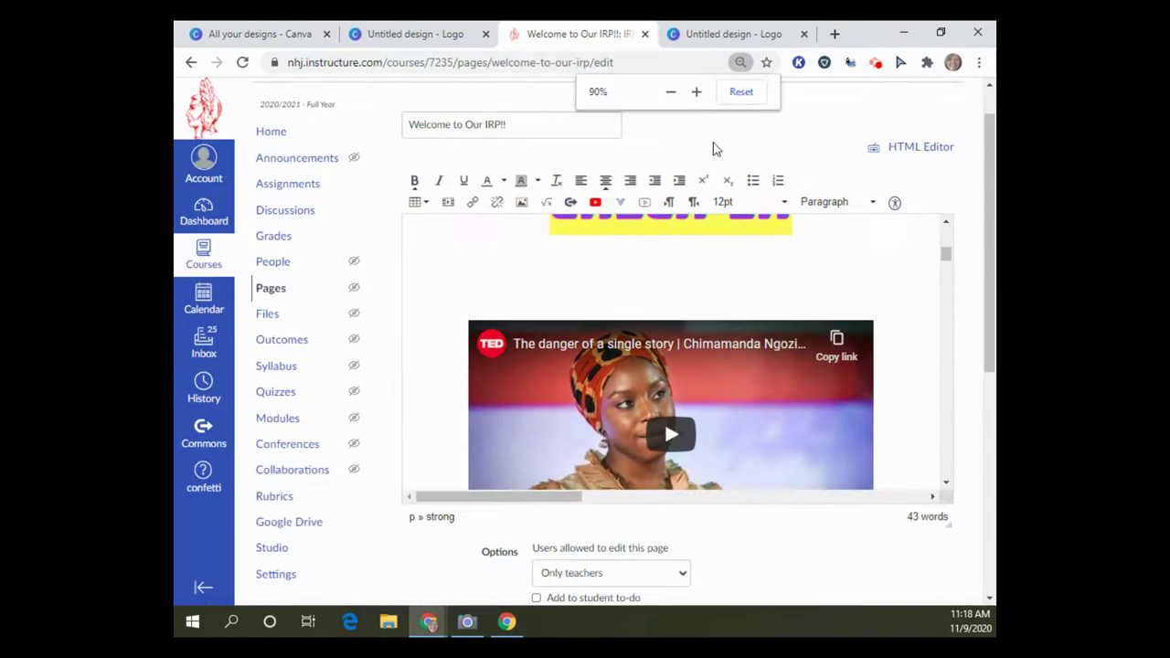
pyautogui.hotkey('ctrl', '-')
pyautogui.hotkey('ctrl', '-')
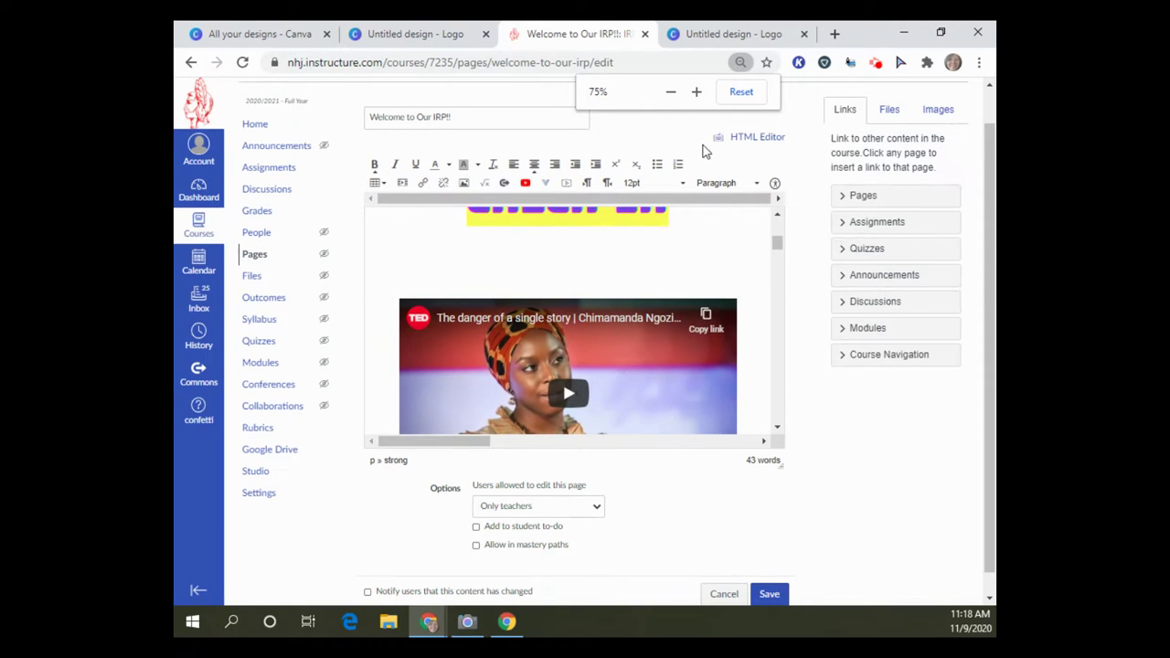
pyautogui.click(941, 108)
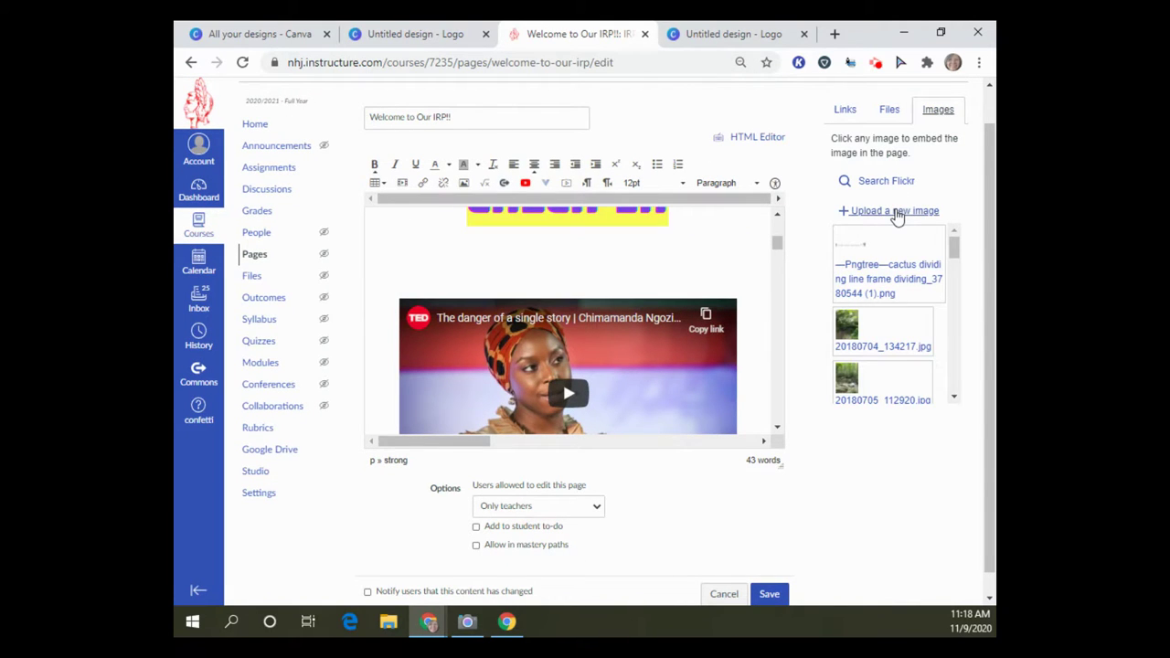
# Upload the Untitled design GIF from Downloads with alt text 'button' and insert it on the page
pyautogui.click(898, 212)
pyautogui.click(851, 253)
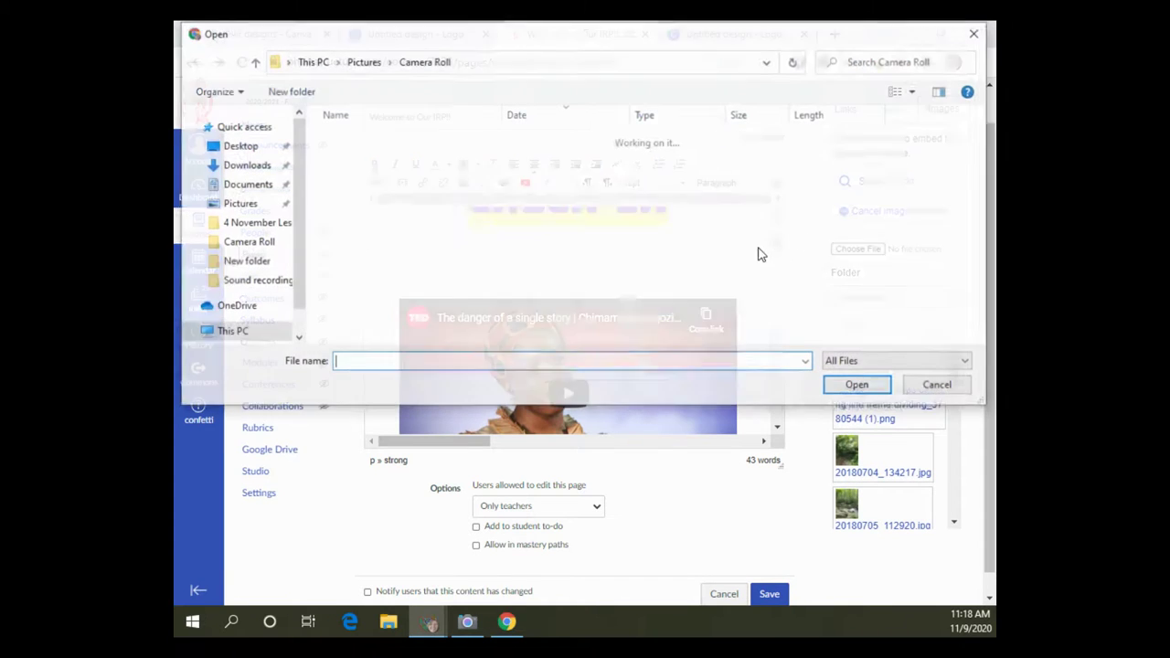
pyautogui.click(247, 165)
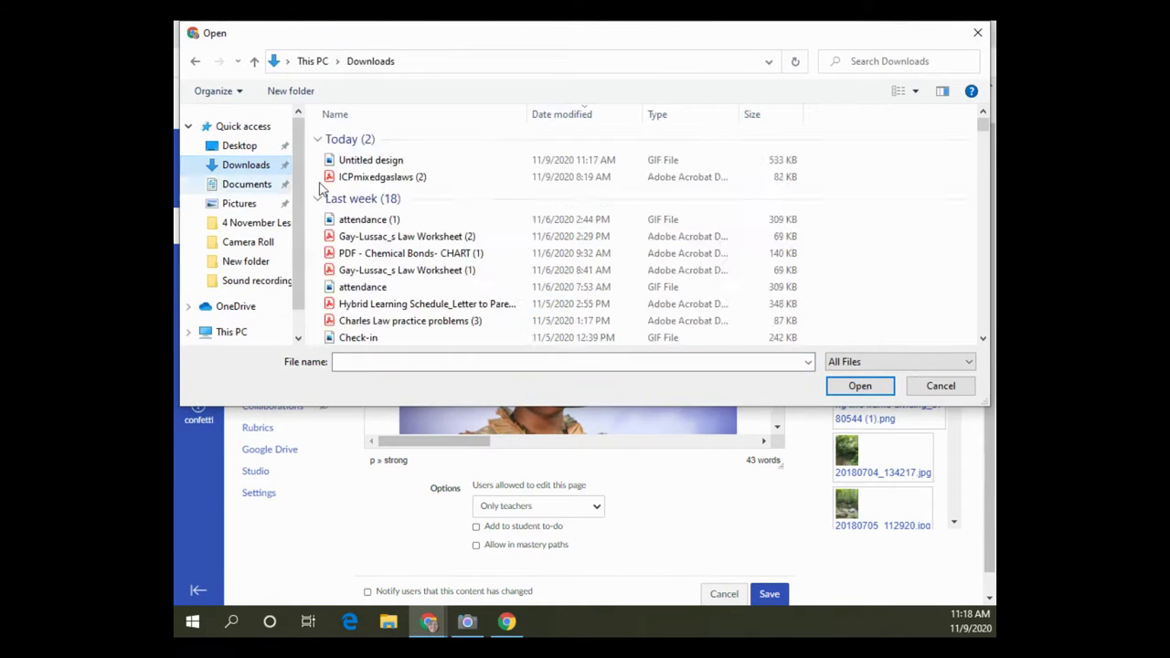
pyautogui.click(402, 162)
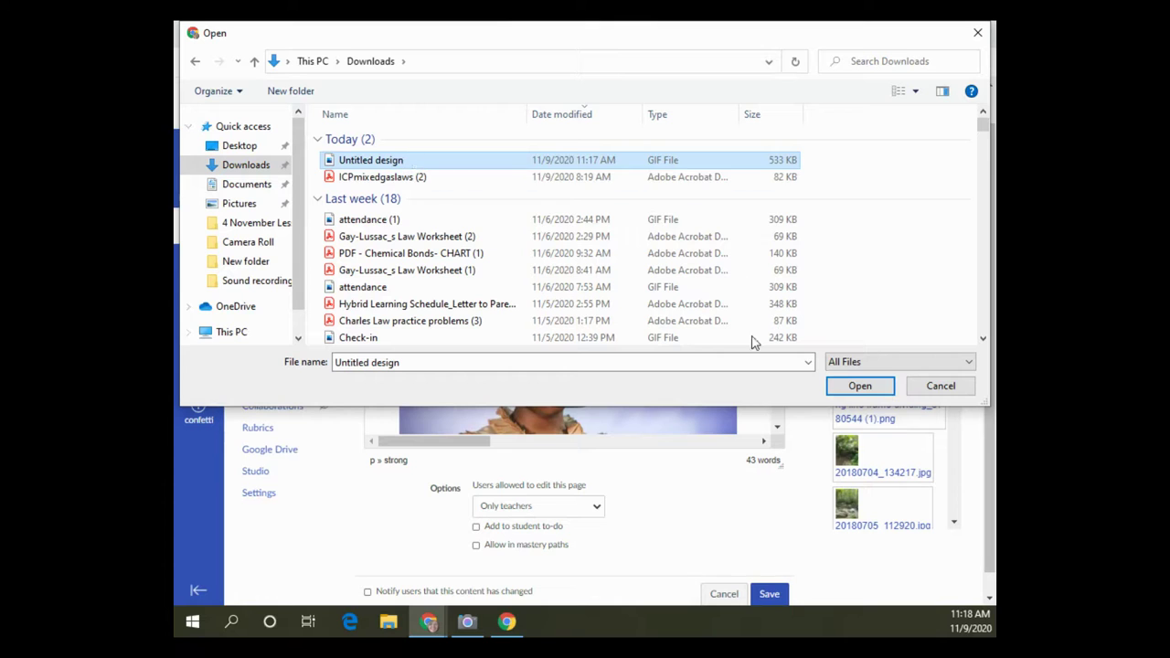
pyautogui.click(860, 386)
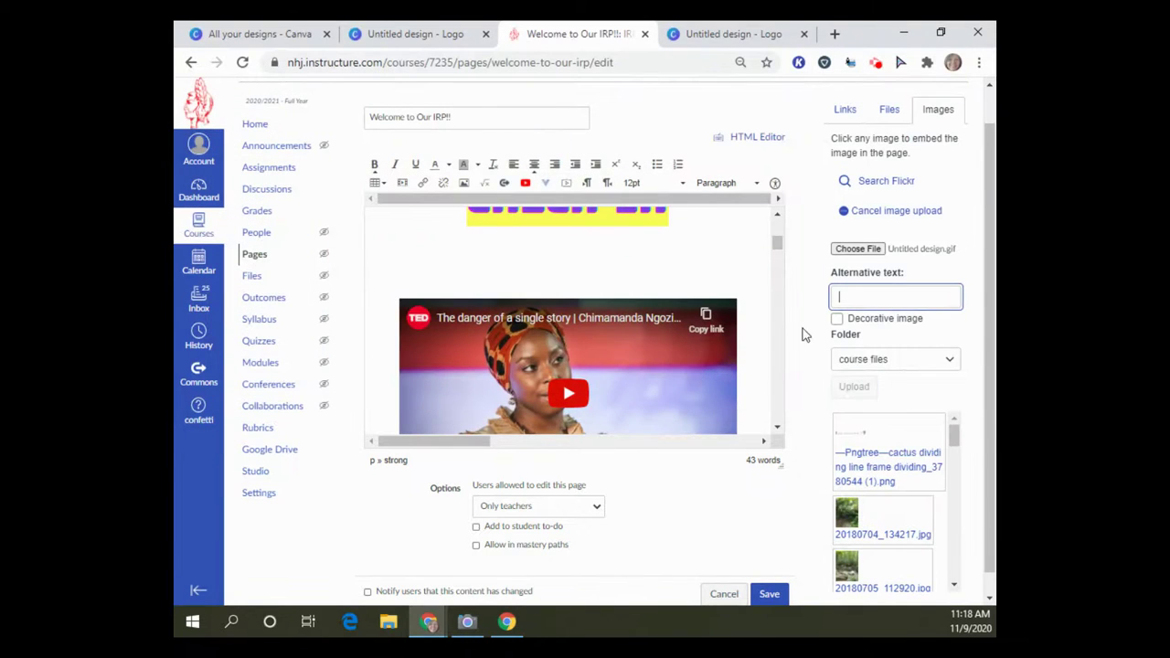
pyautogui.write('button')
pyautogui.click(854, 386)
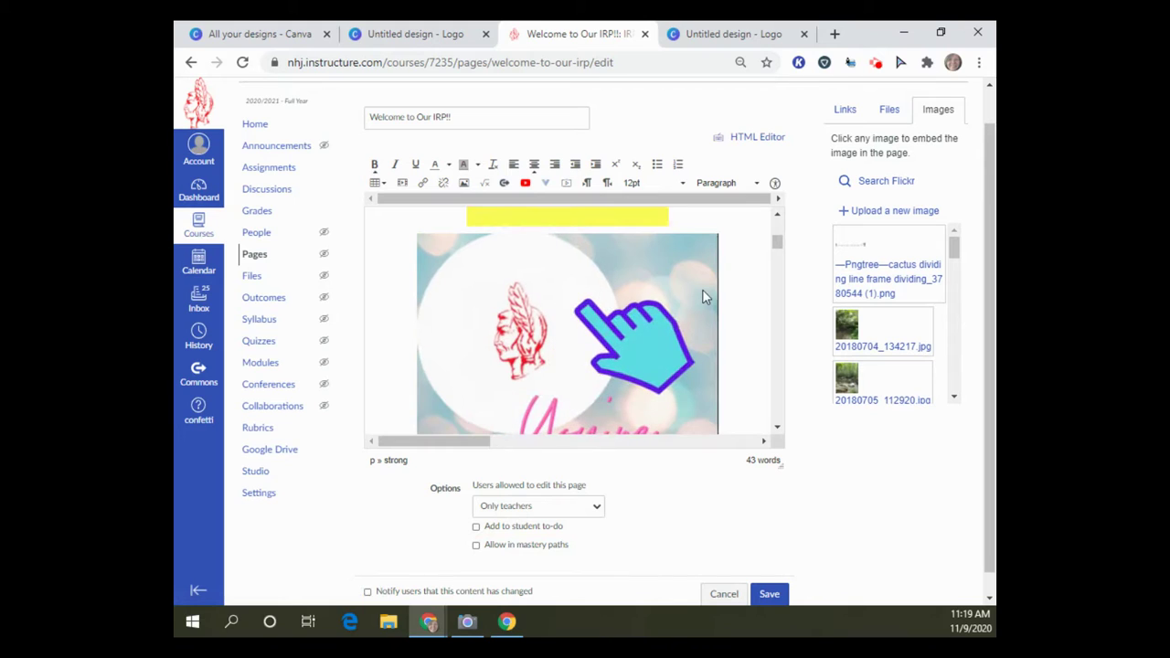
# Select the invitation image and link it to the Bullying Video assignment from the Links sidebar
pyautogui.click(686, 267)
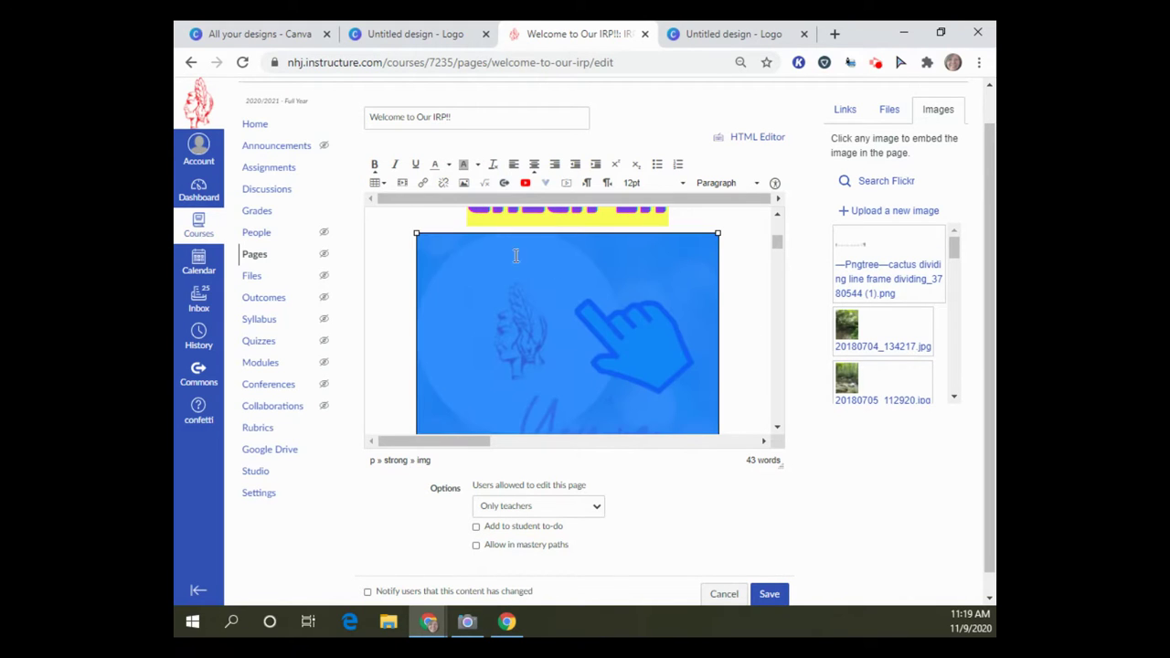
pyautogui.click(423, 186)
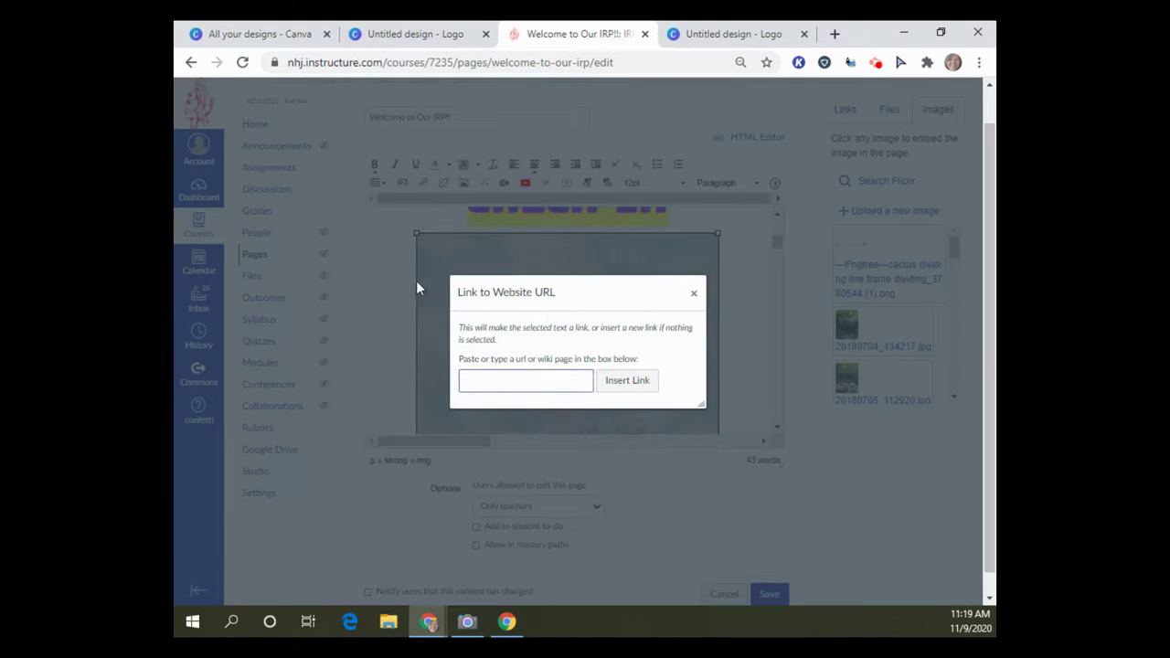
pyautogui.click(693, 294)
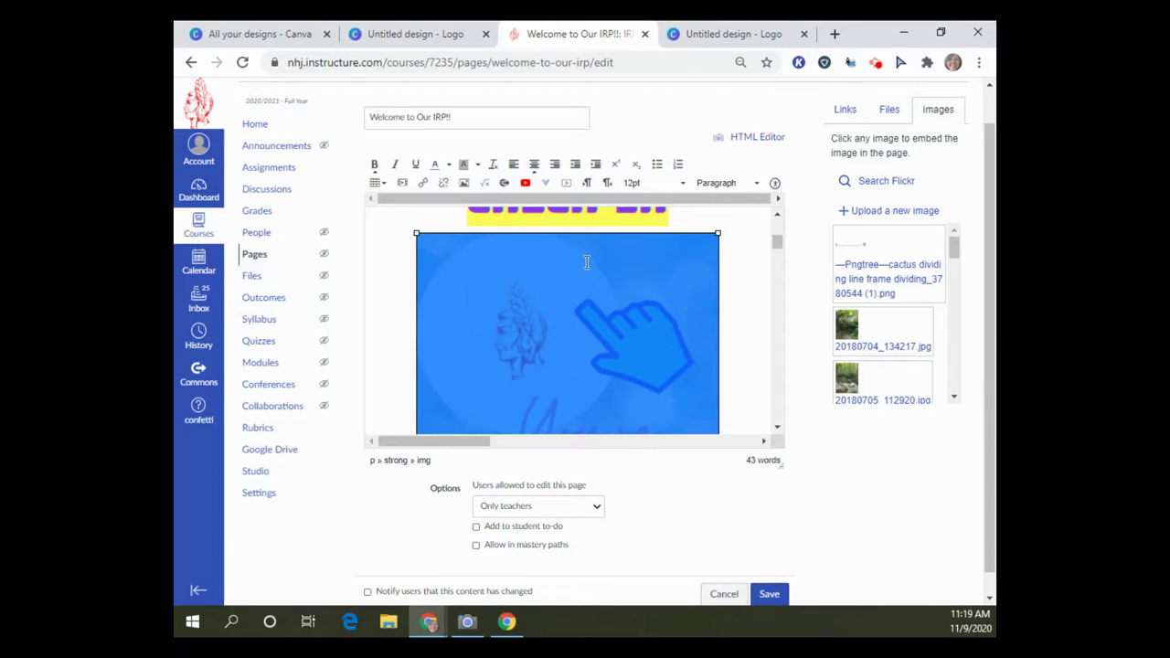
pyautogui.click(847, 110)
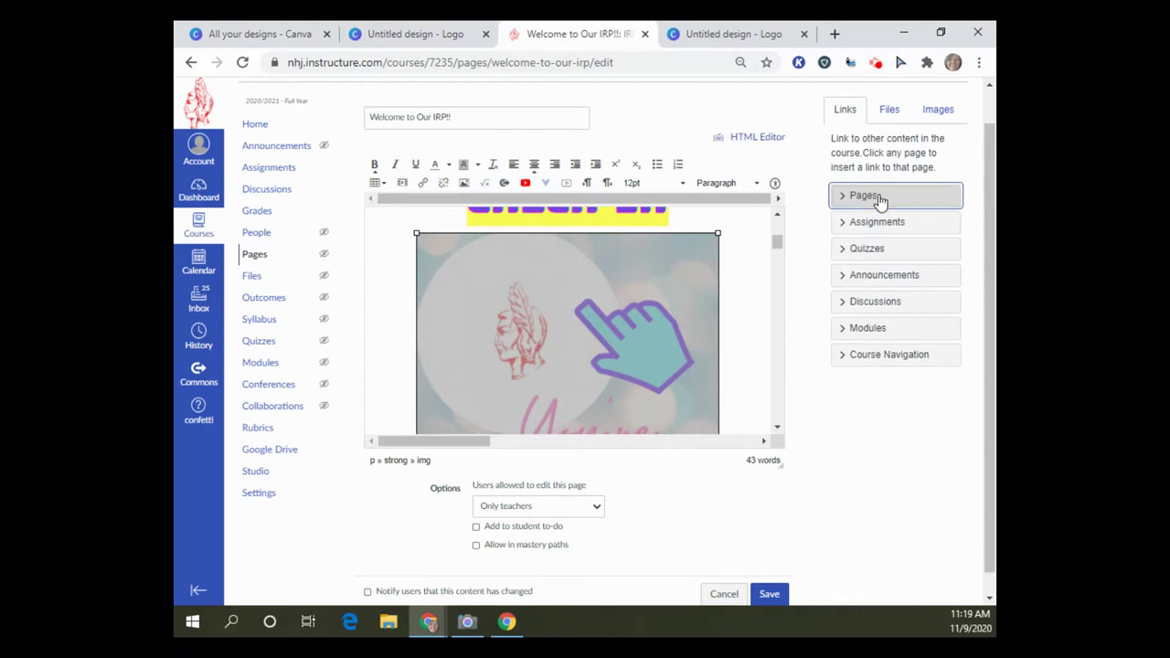
pyautogui.click(878, 198)
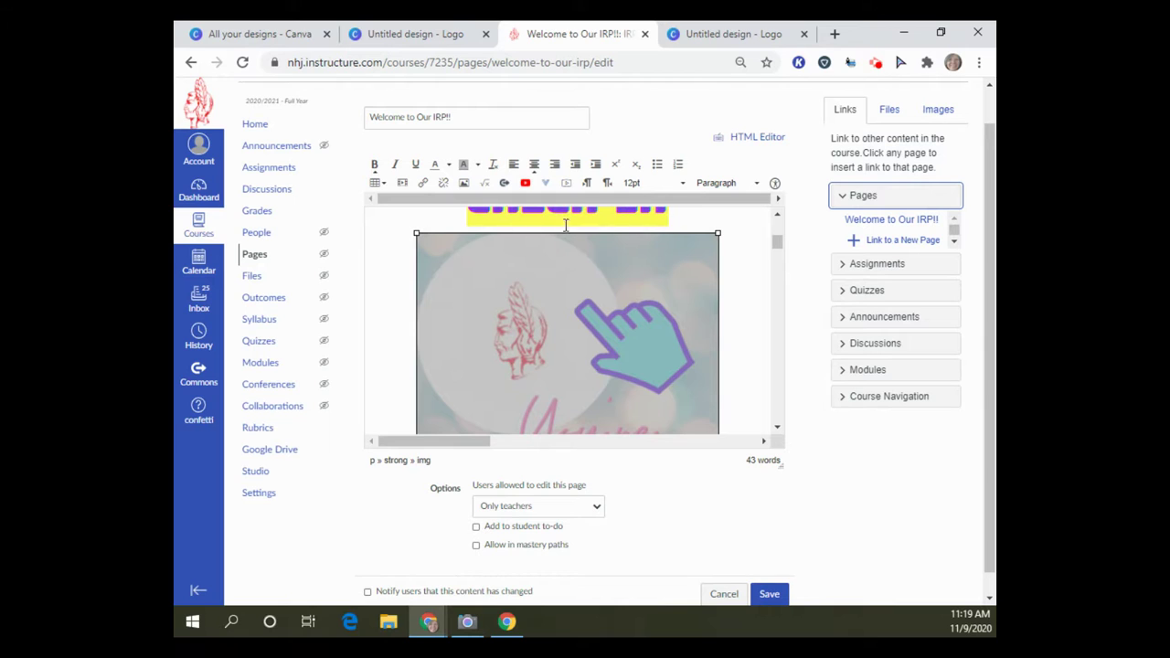
pyautogui.click(901, 293)
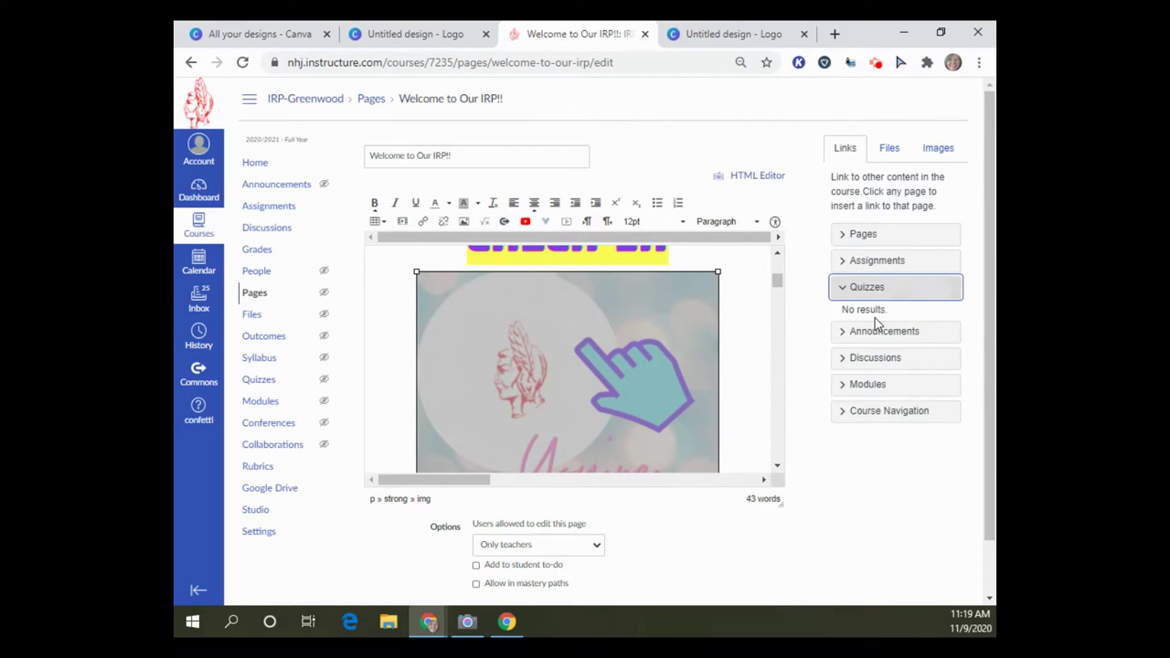
pyautogui.click(876, 358)
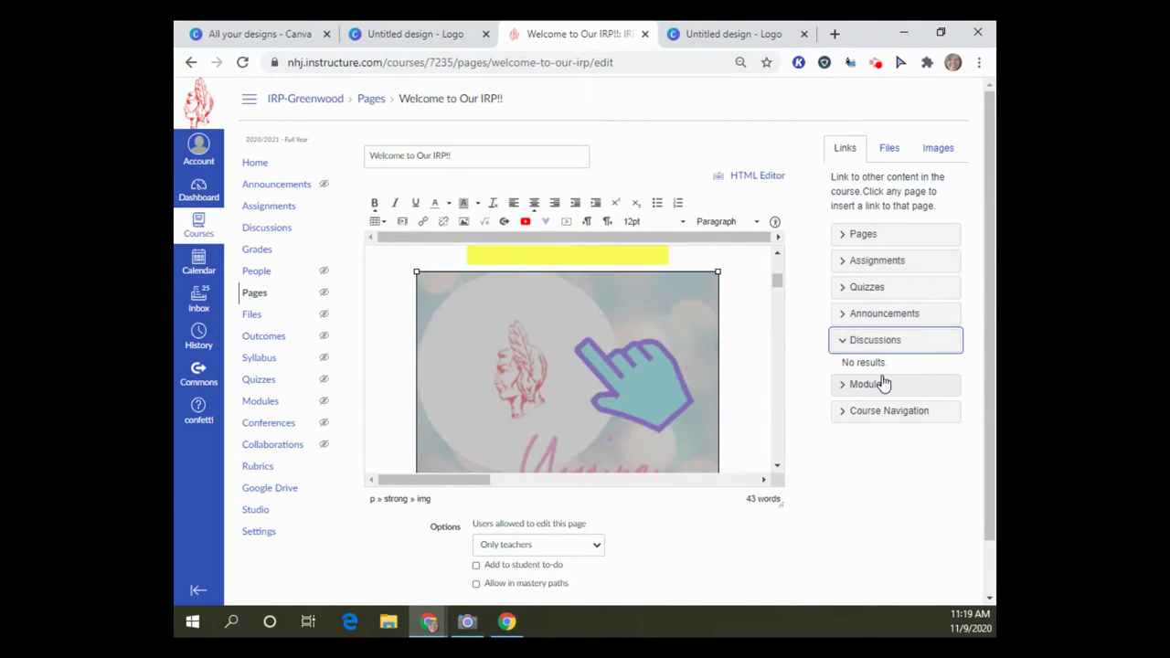
pyautogui.click(878, 261)
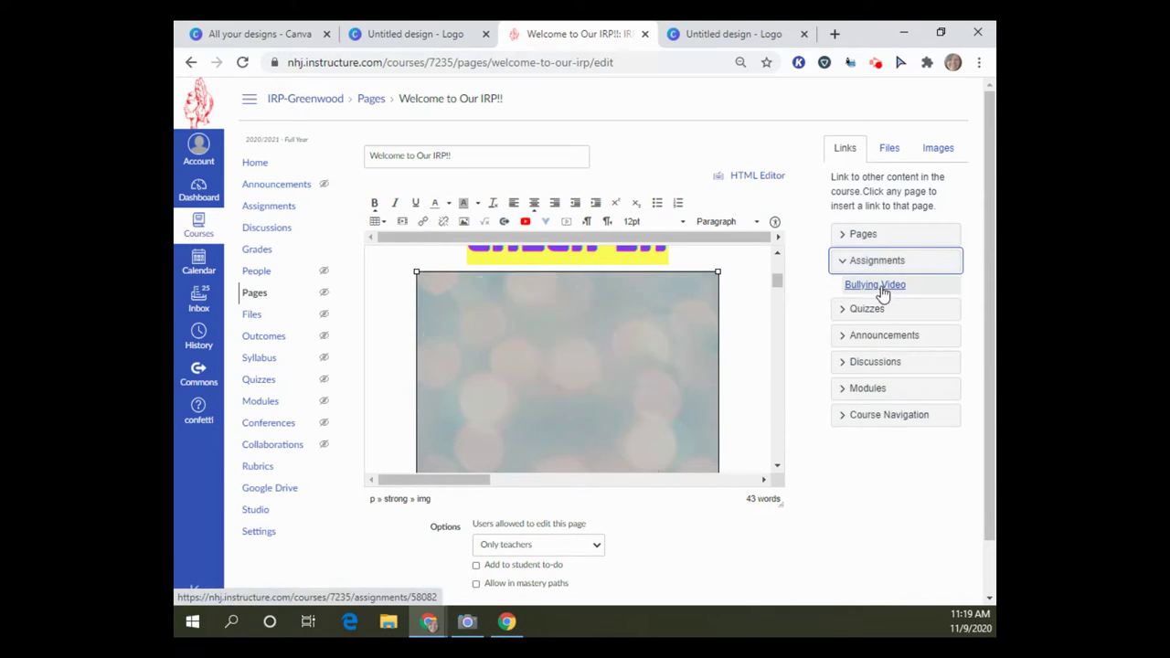
pyautogui.click(876, 285)
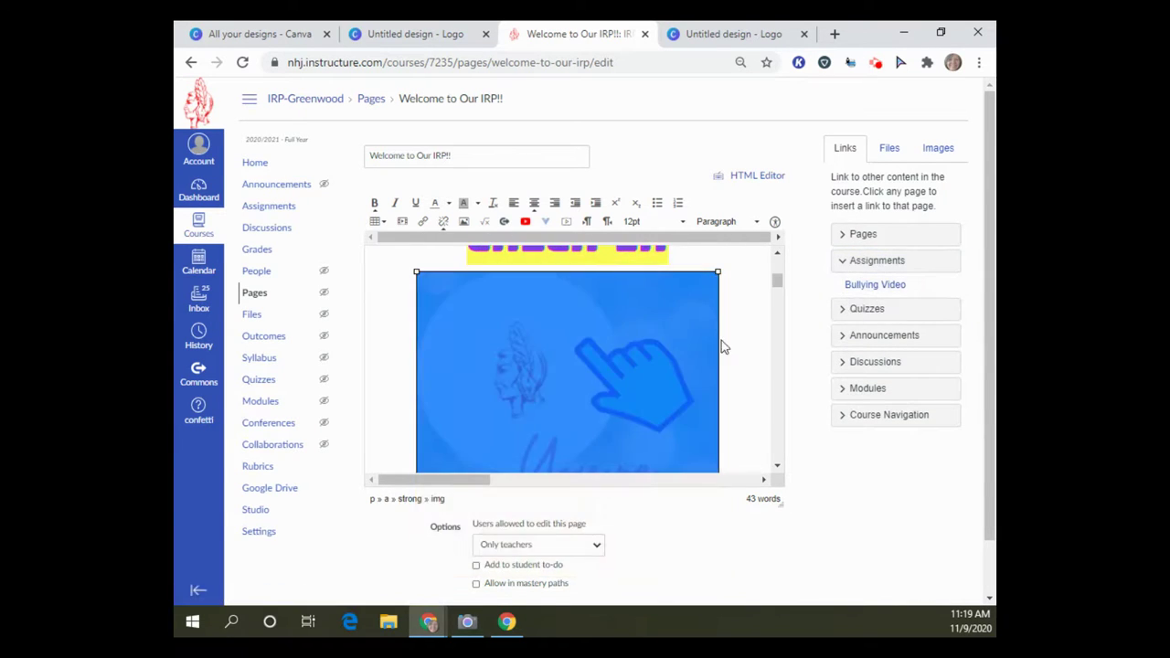
# Deselect the linked image and scroll down to the page's Save button
pyautogui.click(732, 343)
pyautogui.scroll(-1, 722, 347)
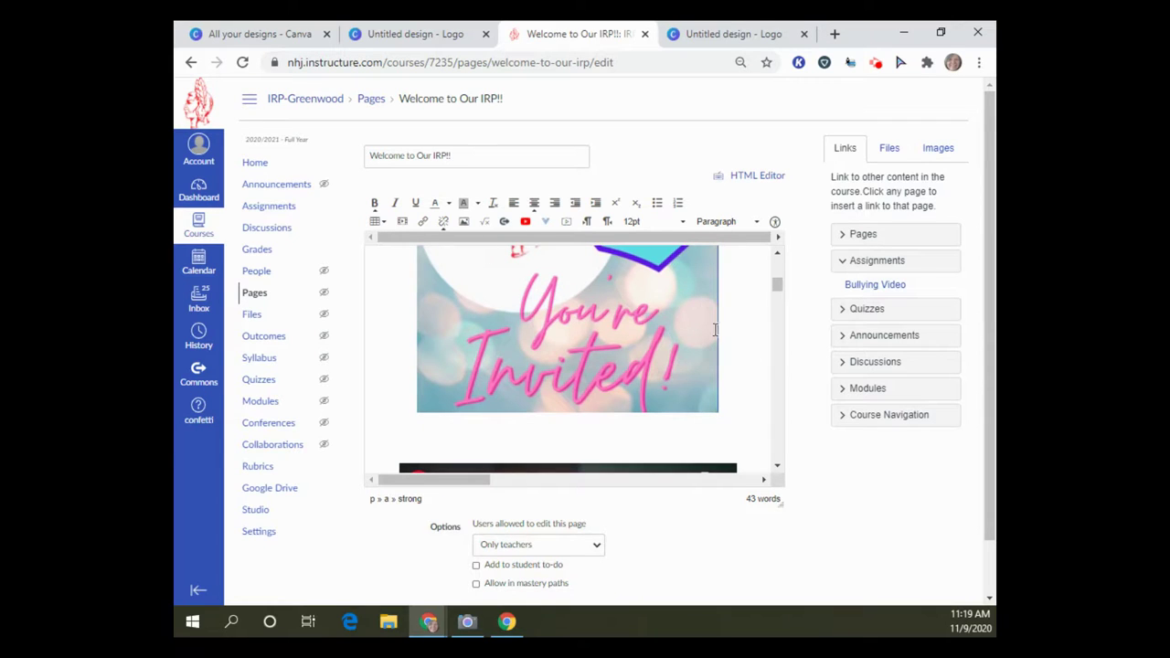
pyautogui.scroll(-3, 749, 357)
pyautogui.scroll(-1, 847, 490)
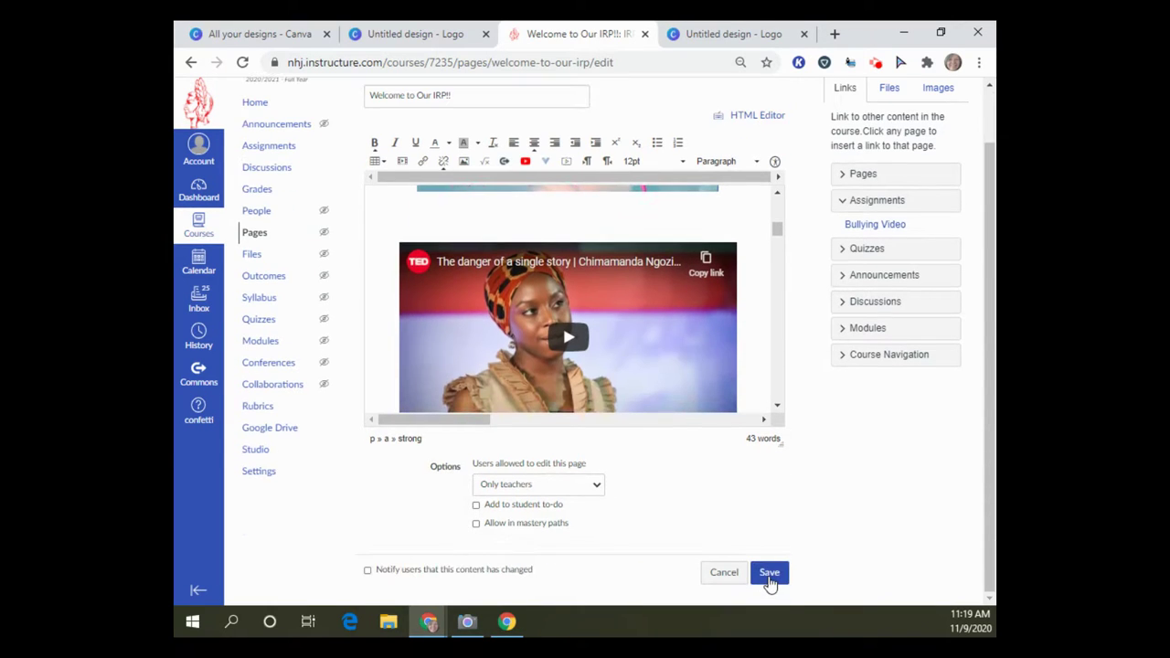